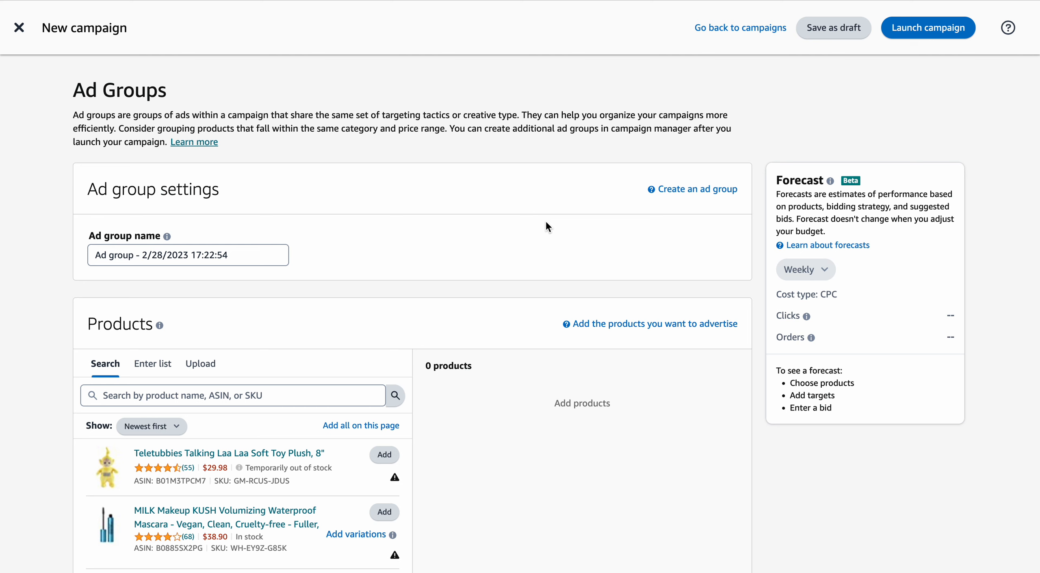
# Look over the new campaign form from the ad group settings to the campaign settings and dismiss the help tip.
pyautogui.scroll(-1, 546, 222)
pyautogui.scroll(1, 546, 223)
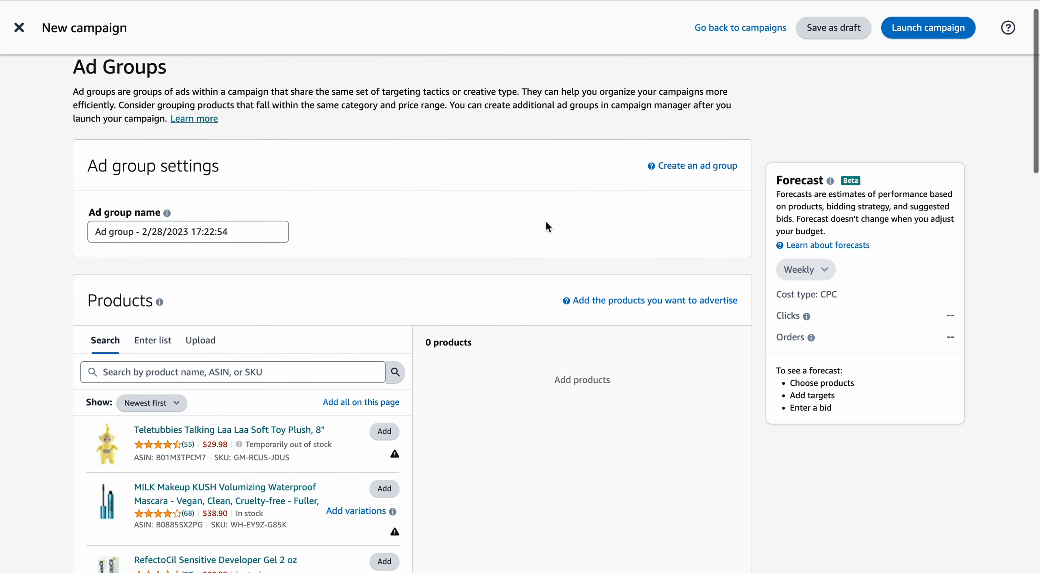
pyautogui.scroll(-1, 546, 222)
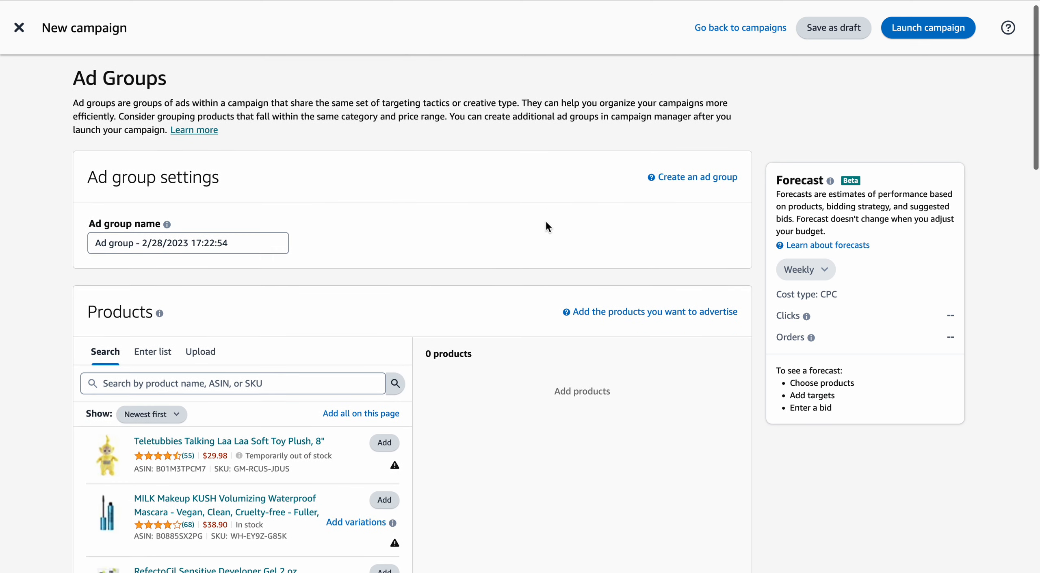
pyautogui.scroll(1, 546, 222)
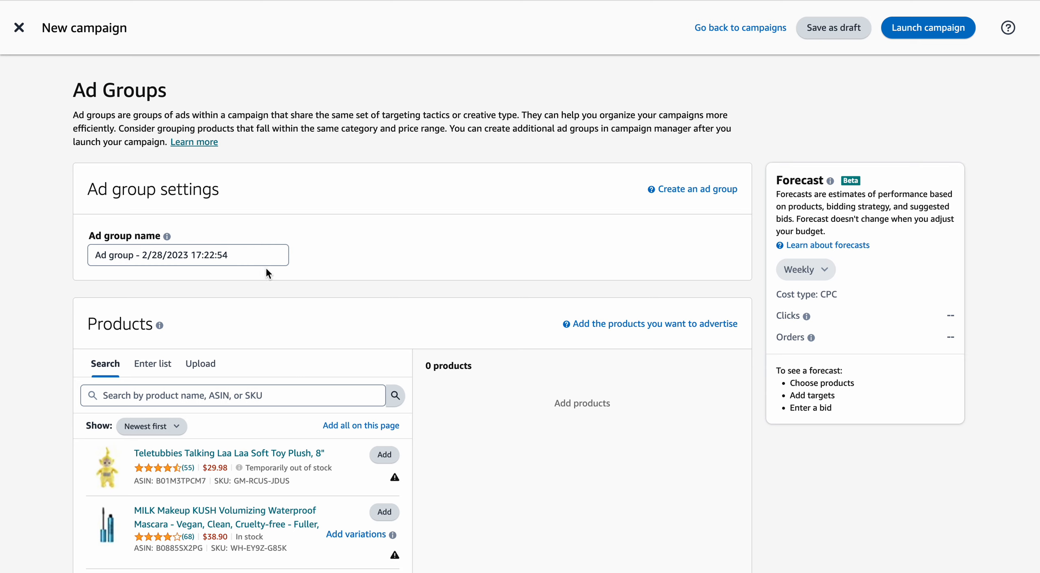
pyautogui.scroll(-1, 262, 256)
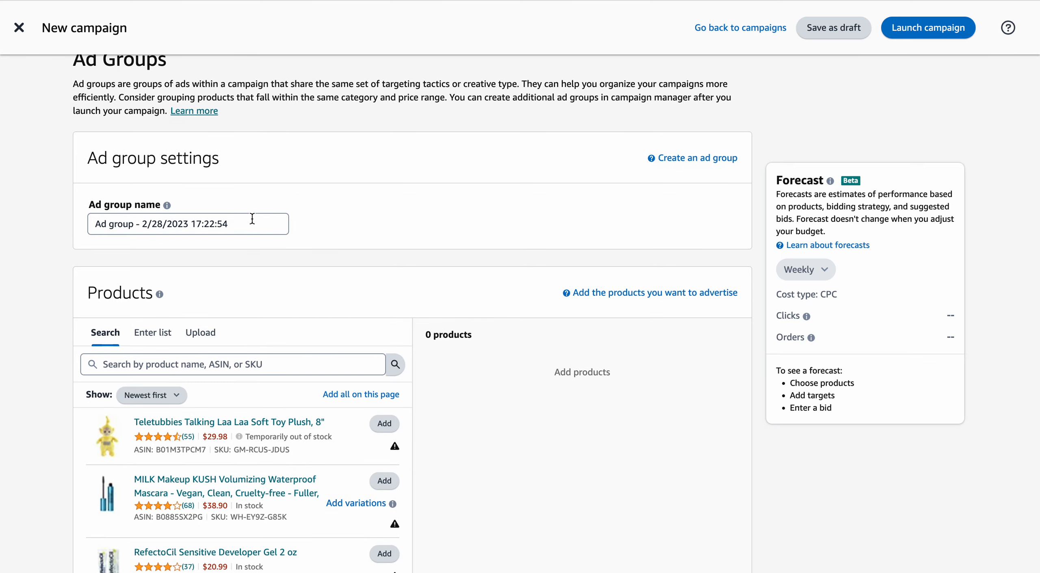
pyautogui.scroll(-20, 251, 221)
pyautogui.scroll(-7, 252, 221)
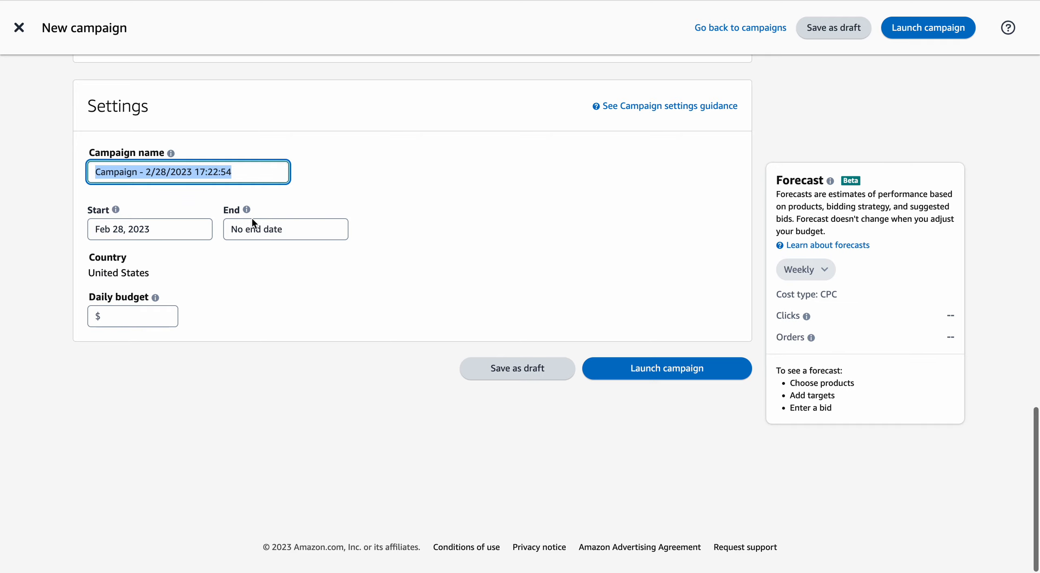
pyautogui.scroll(20, 195, 171)
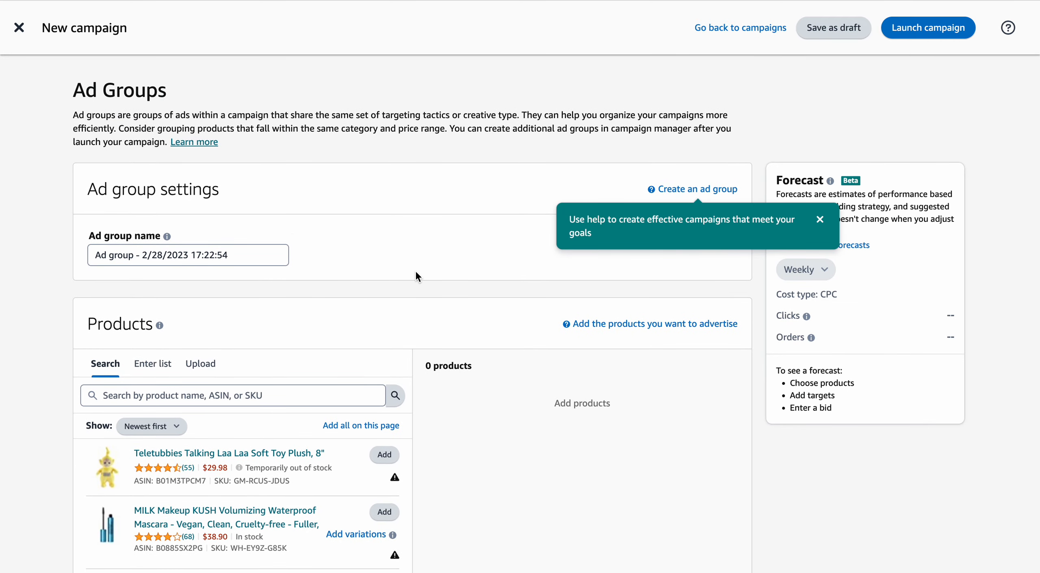
pyautogui.click(820, 219)
# Examine the Products section, including its product list and available sort orders.
pyautogui.scroll(-2, 555, 253)
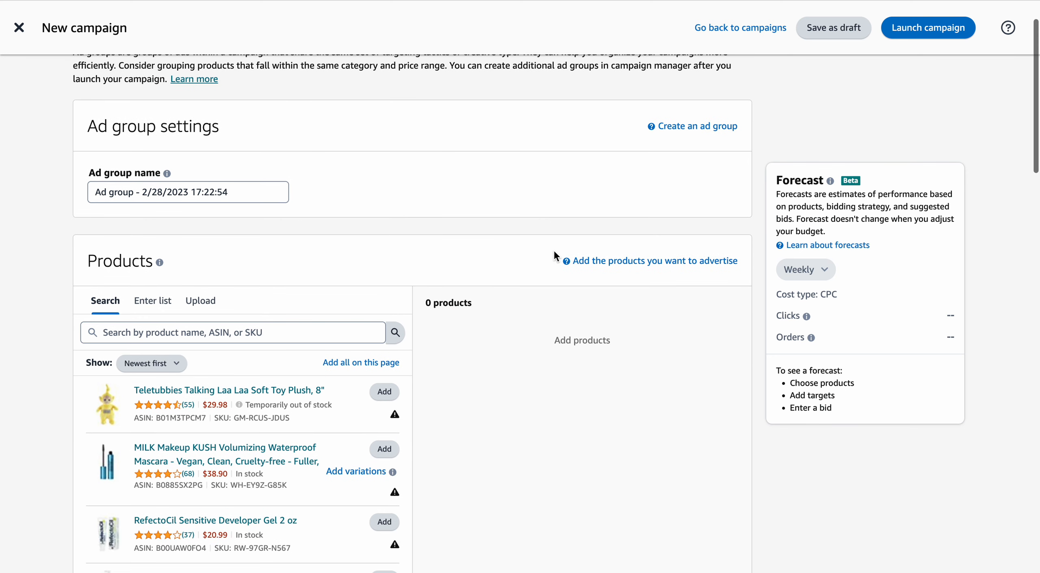
pyautogui.scroll(-3, 345, 151)
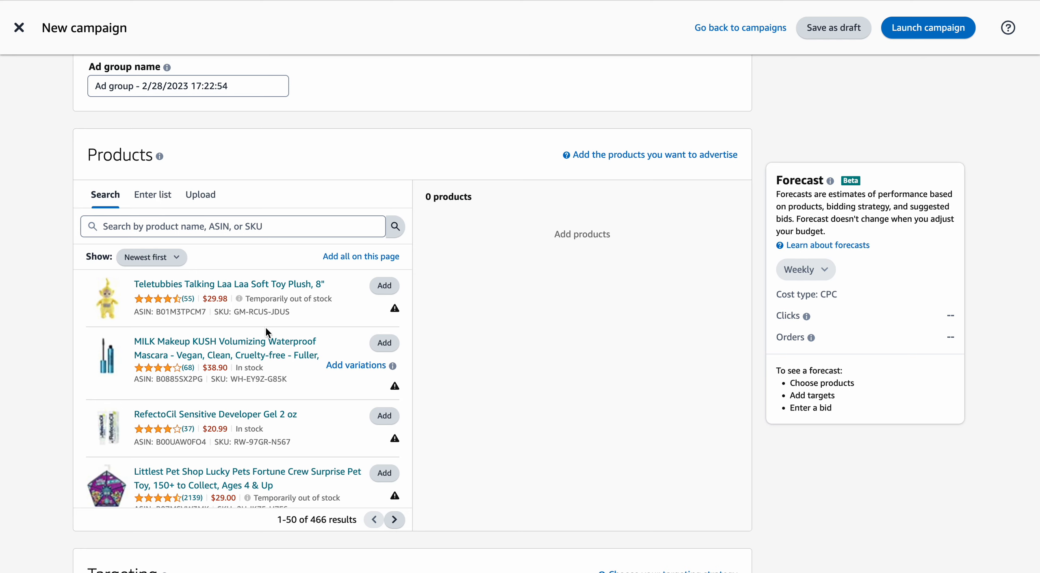
pyautogui.scroll(-1, 292, 330)
pyautogui.scroll(-1, 292, 330)
pyautogui.scroll(1, 292, 330)
pyautogui.click(182, 265)
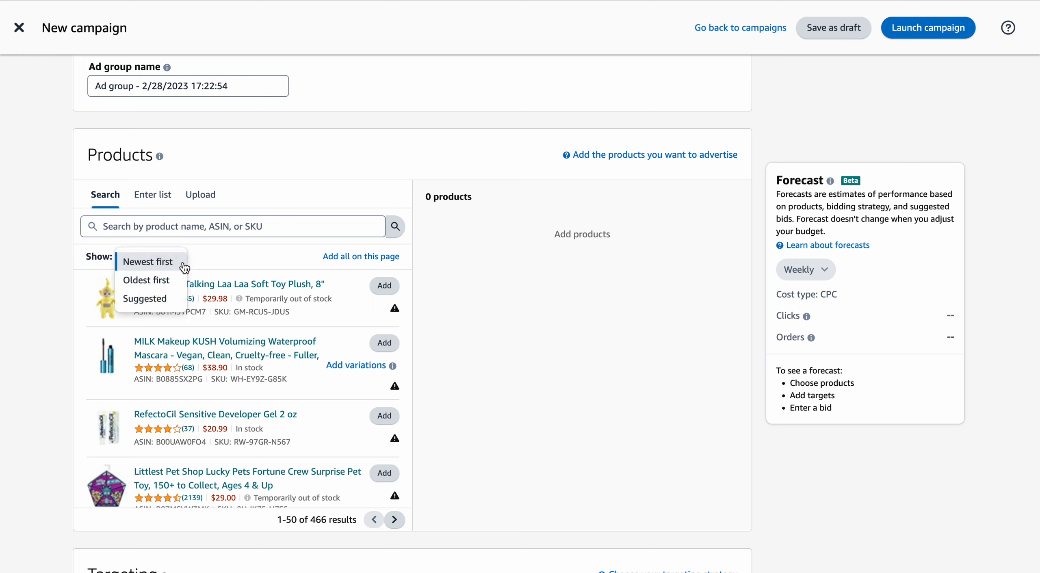
pyautogui.click(242, 252)
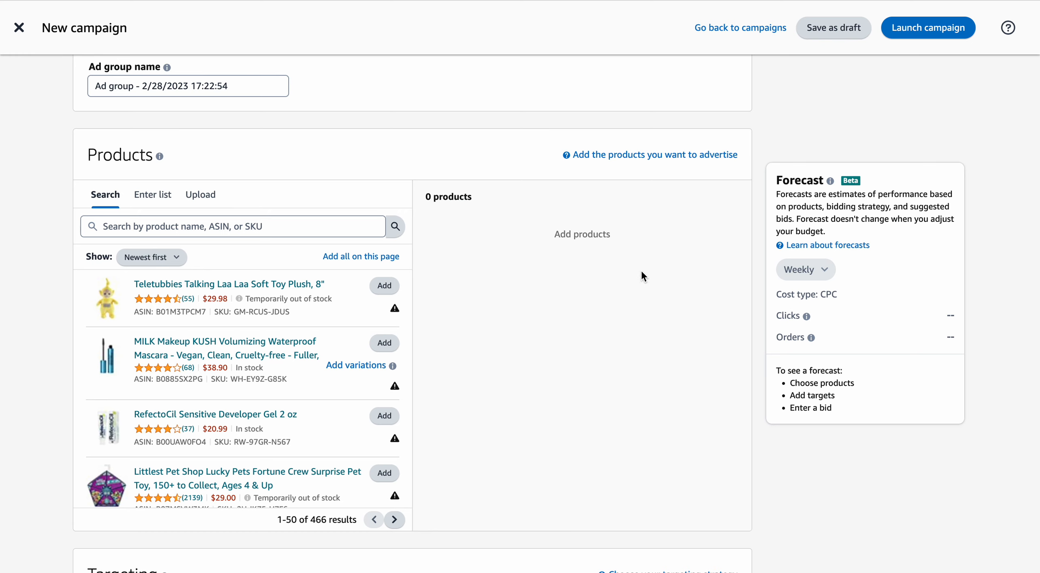
# Examine the Targeting choices and the Automatic Targeting bid options beneath the product list.
pyautogui.scroll(-2, 559, 299)
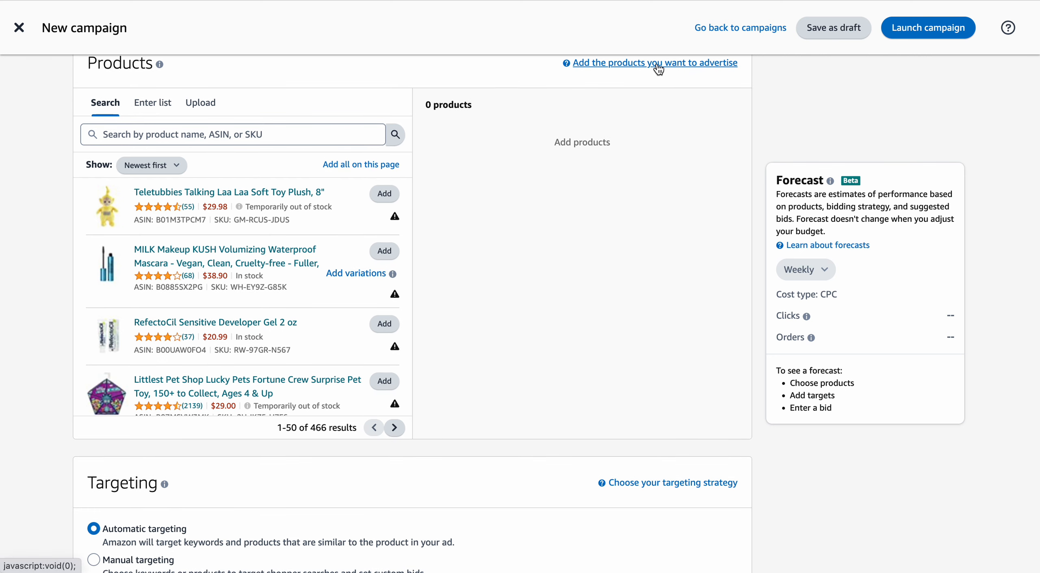
pyautogui.scroll(-6, 473, 196)
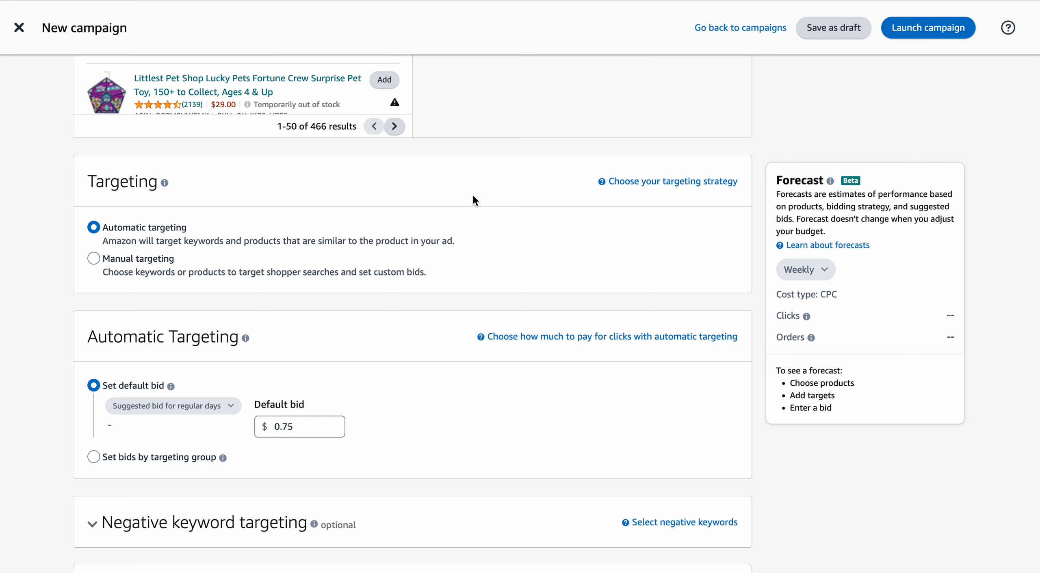
pyautogui.scroll(1, 473, 196)
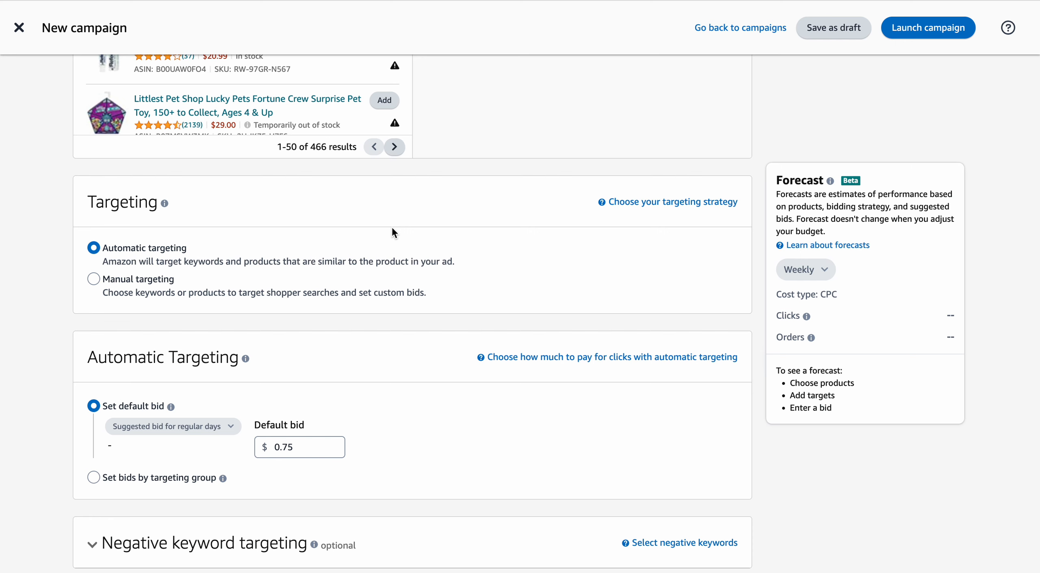
pyautogui.scroll(2, 392, 231)
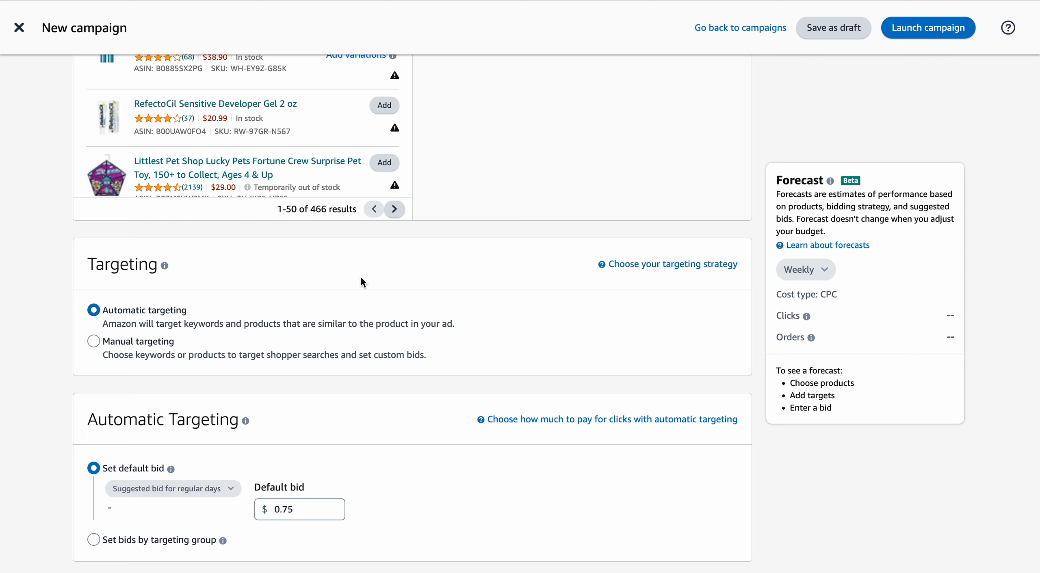
pyautogui.scroll(1, 360, 276)
pyautogui.scroll(5, 491, 262)
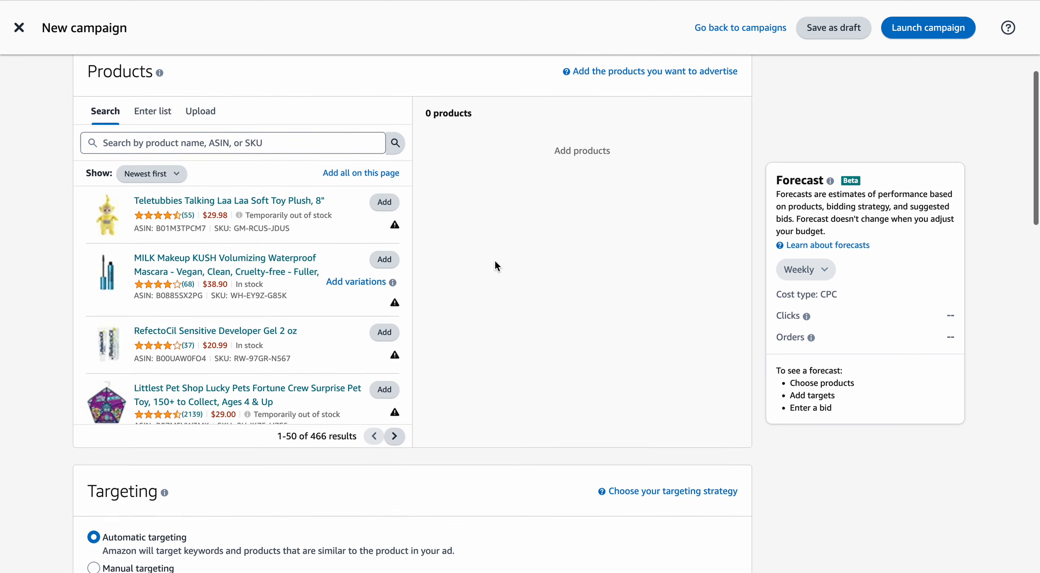
pyautogui.scroll(-5, 494, 265)
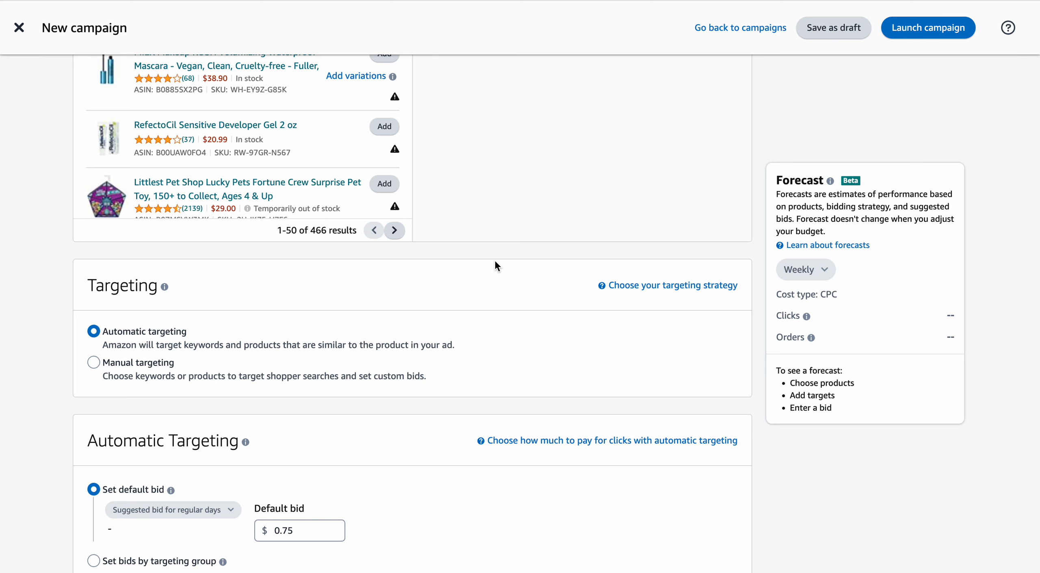
pyautogui.scroll(2, 495, 262)
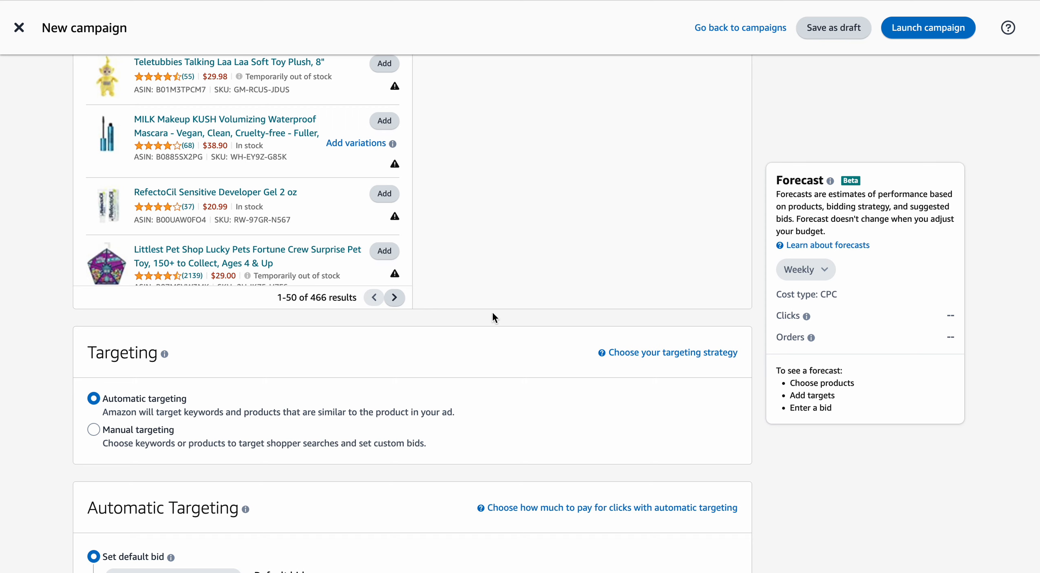
pyautogui.scroll(-1, 493, 313)
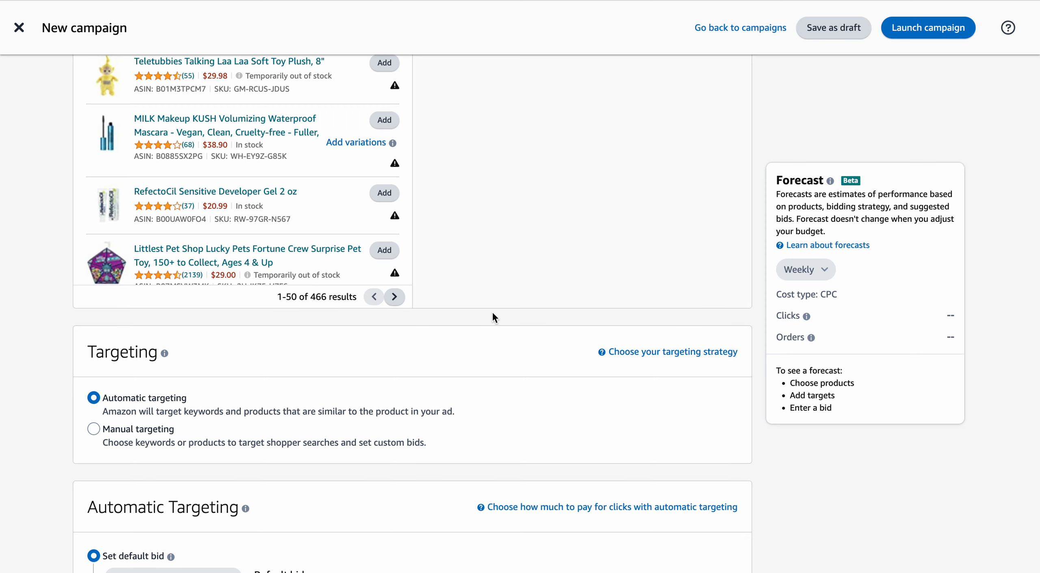
pyautogui.scroll(1, 493, 317)
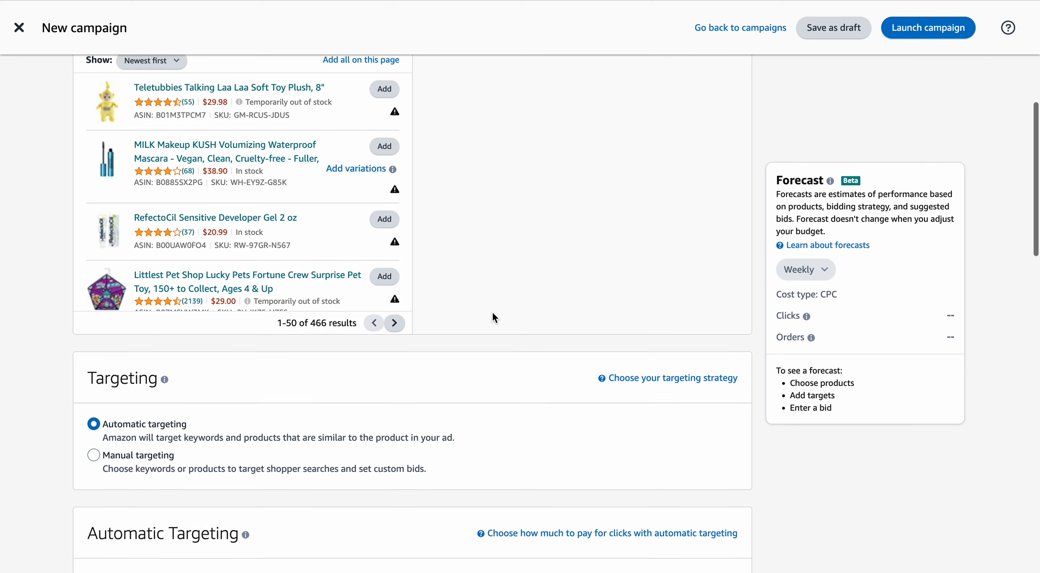
pyautogui.scroll(-2, 493, 317)
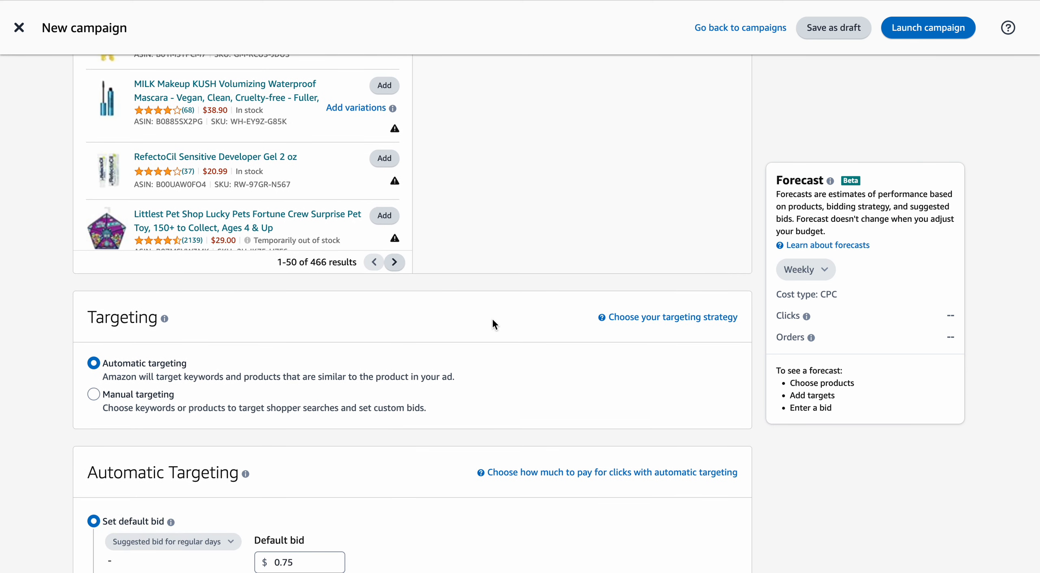
pyautogui.scroll(1, 493, 319)
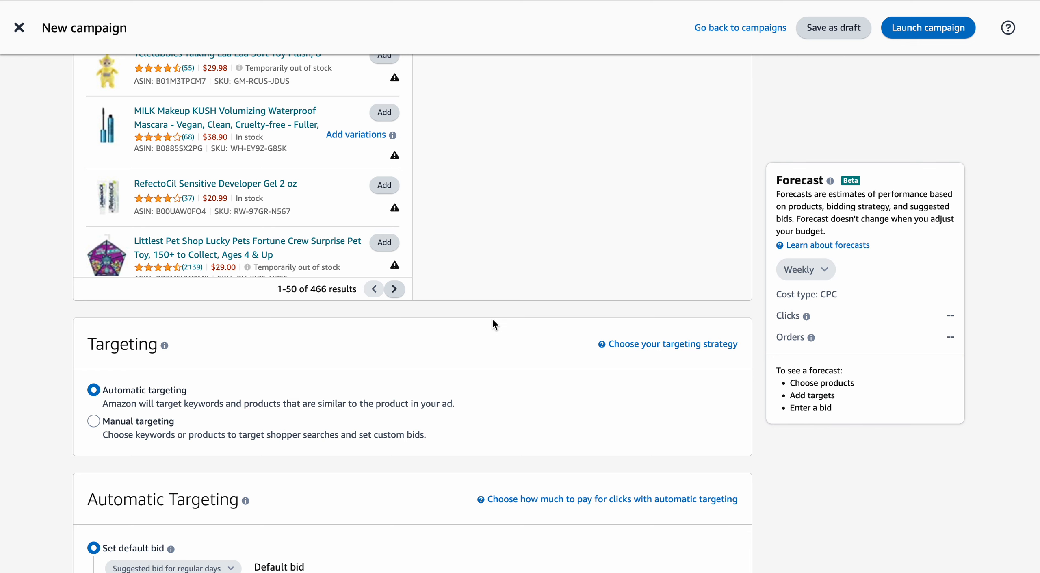
pyautogui.scroll(3, 493, 318)
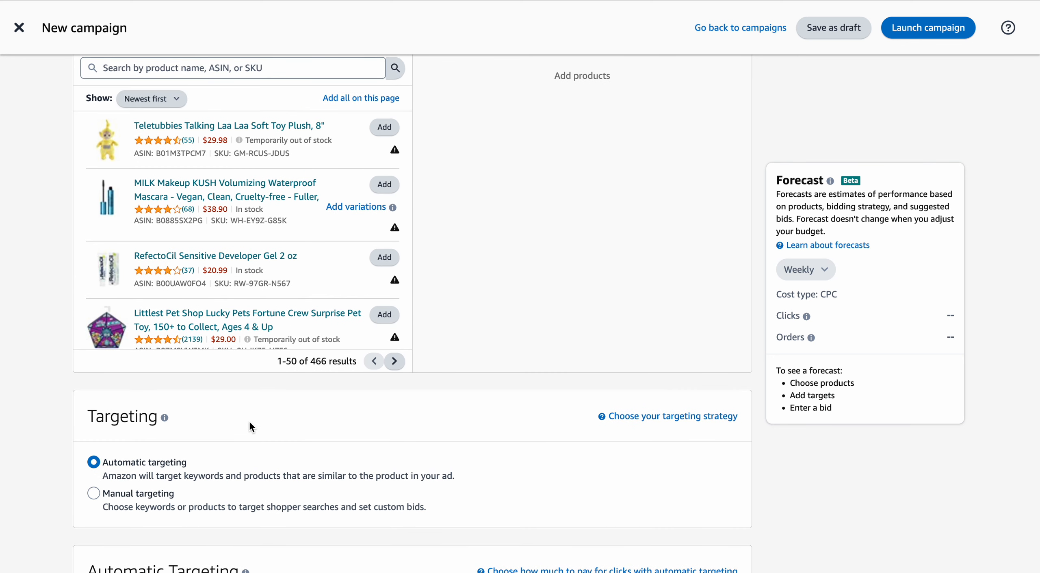
pyautogui.scroll(2, 431, 415)
pyautogui.scroll(-2, 432, 416)
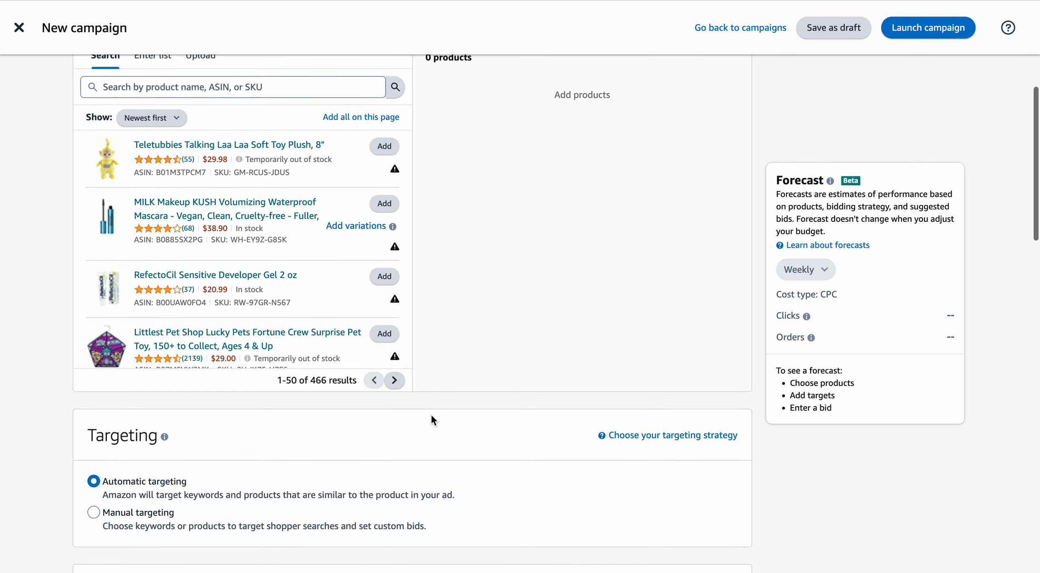
pyautogui.scroll(3, 554, 115)
pyautogui.scroll(-4, 494, 243)
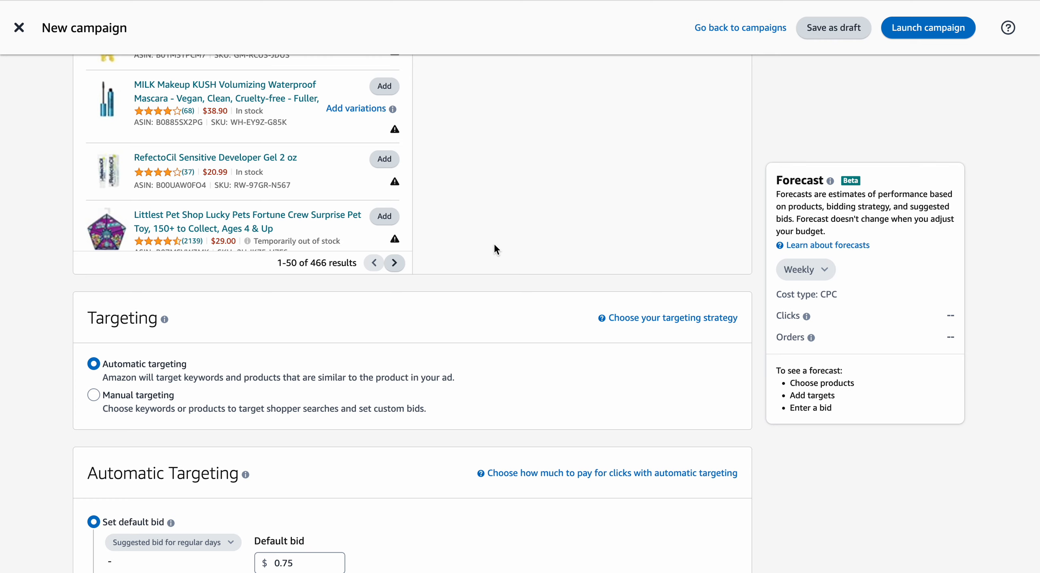
# View the information note for Targeting and switch the campaign to manual targeting.
pyautogui.scroll(-1, 495, 246)
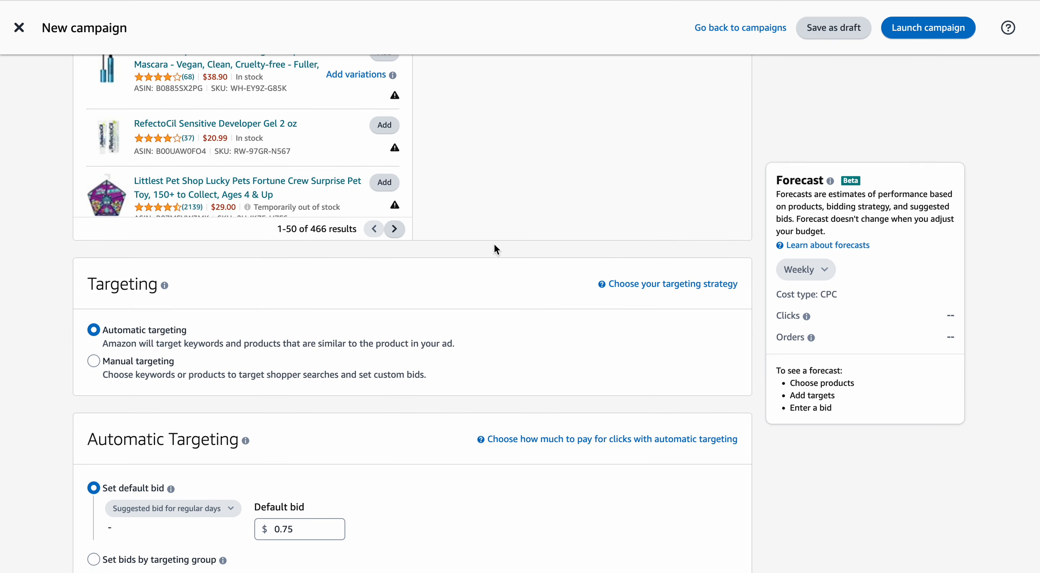
pyautogui.scroll(-2, 494, 245)
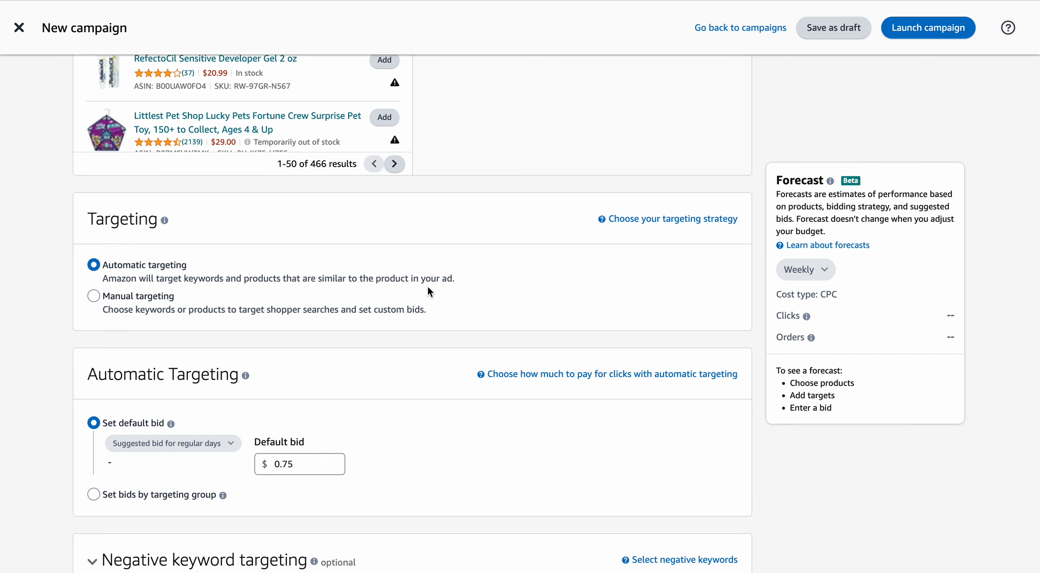
pyautogui.click(164, 220)
pyautogui.click(608, 267)
pyautogui.click(96, 297)
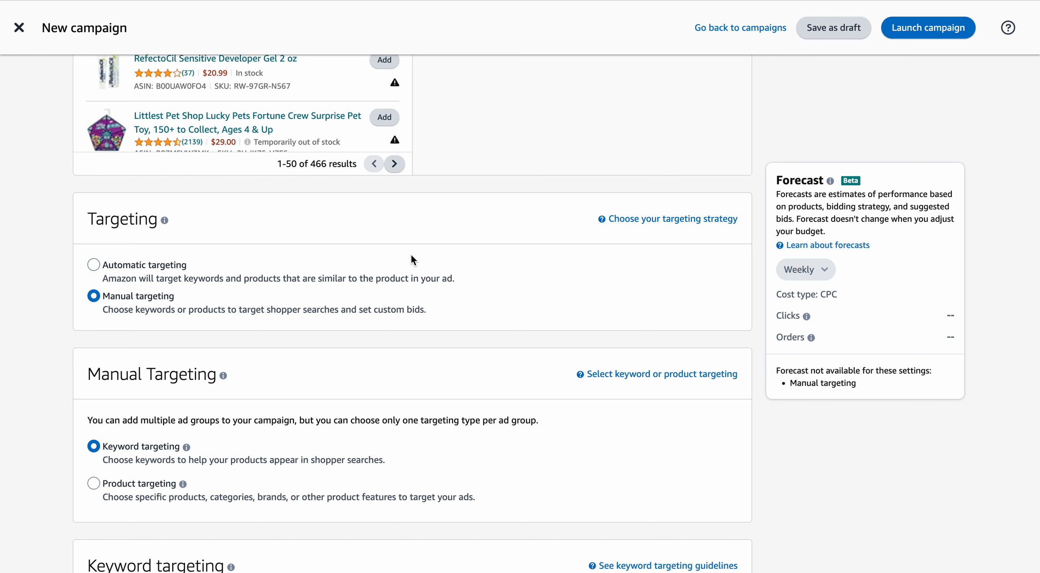
# Examine the manual targeting types and the keyword targeting options for bids, match type filters and sorting.
pyautogui.scroll(-3, 410, 254)
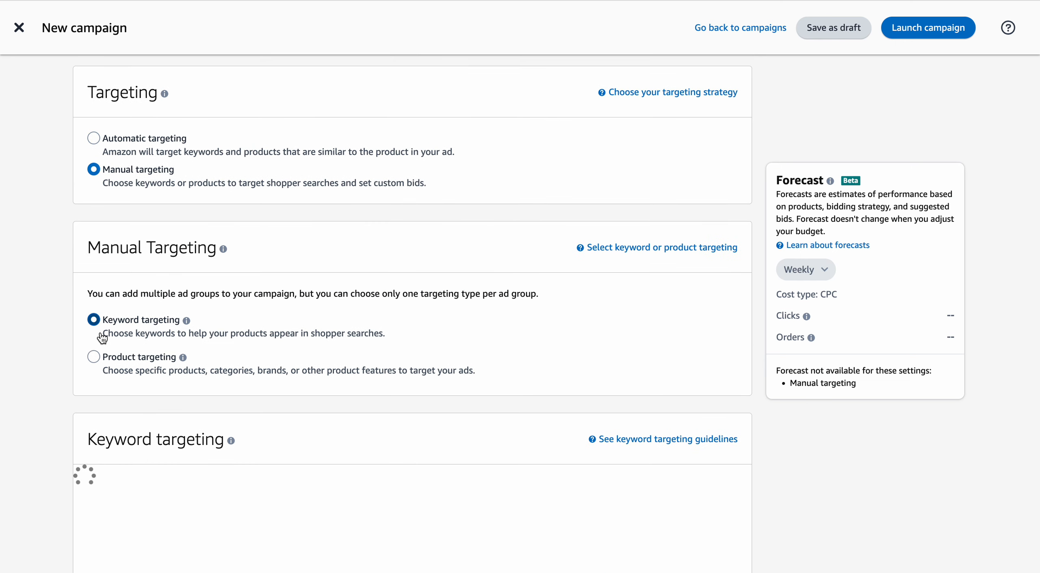
pyautogui.moveTo(164, 324)
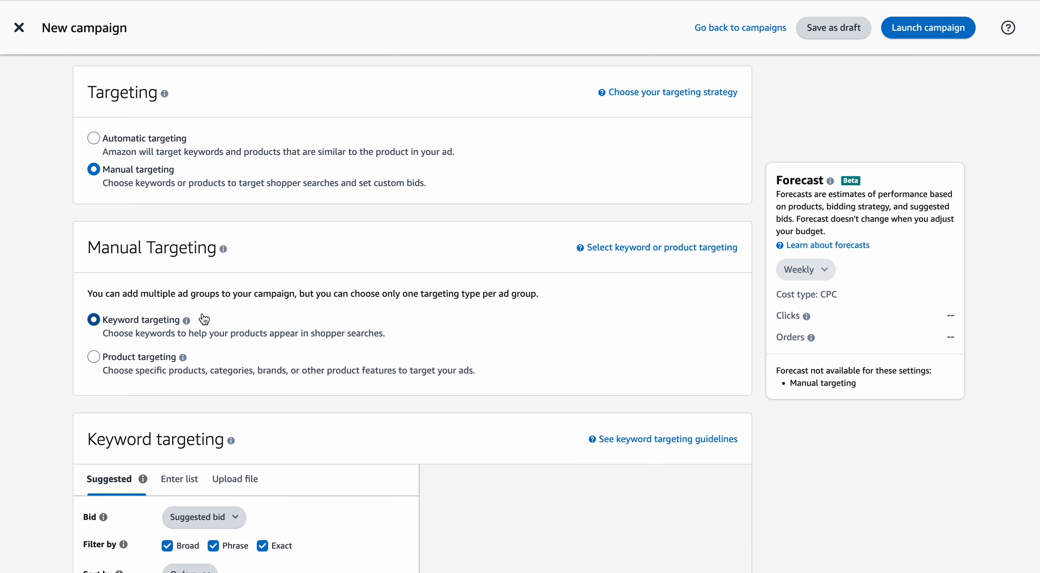
pyautogui.scroll(-3, 328, 338)
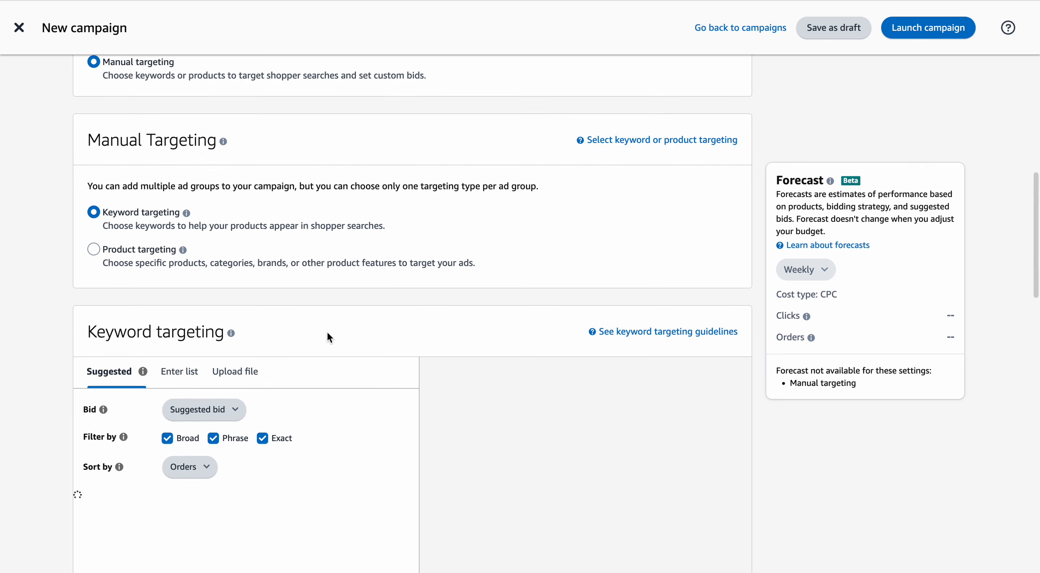
pyautogui.scroll(-1, 285, 336)
pyautogui.scroll(-5, 228, 338)
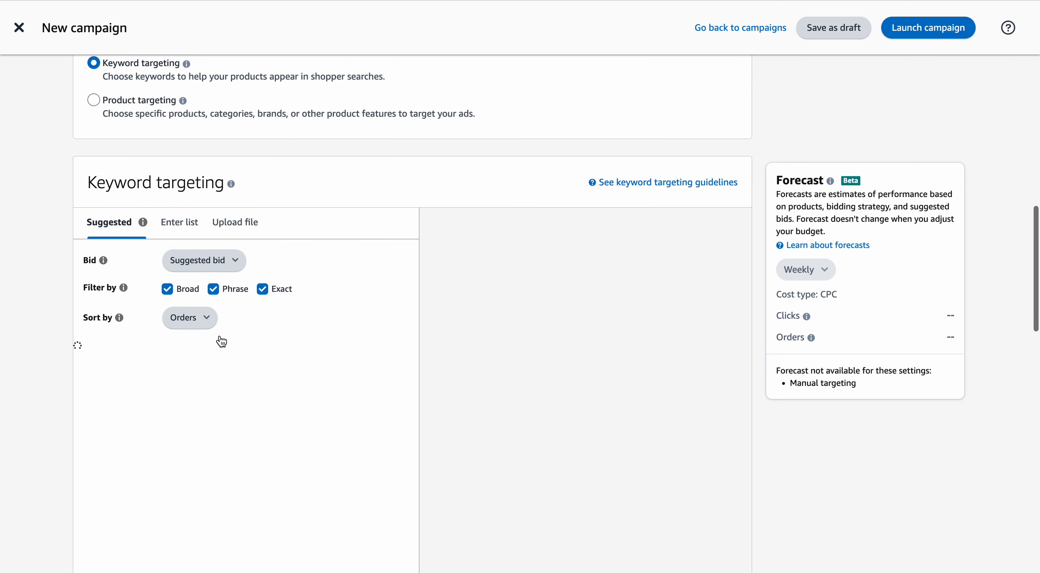
pyautogui.scroll(2, 225, 229)
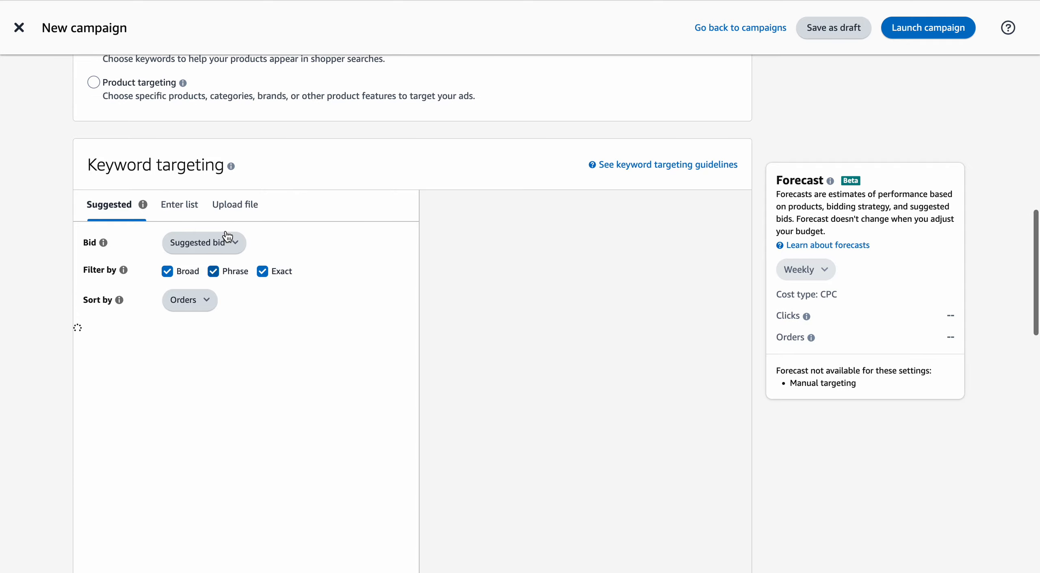
pyautogui.scroll(-4, 225, 230)
pyautogui.scroll(-6, 226, 229)
pyautogui.scroll(5, 226, 229)
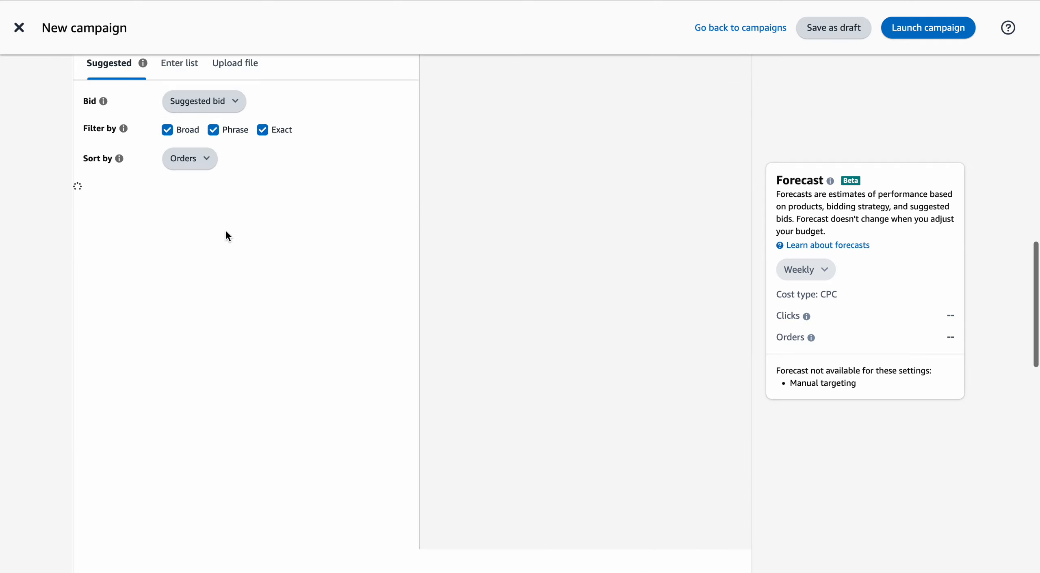
pyautogui.scroll(3, 227, 378)
pyautogui.scroll(-5, 227, 379)
pyautogui.scroll(3, 227, 380)
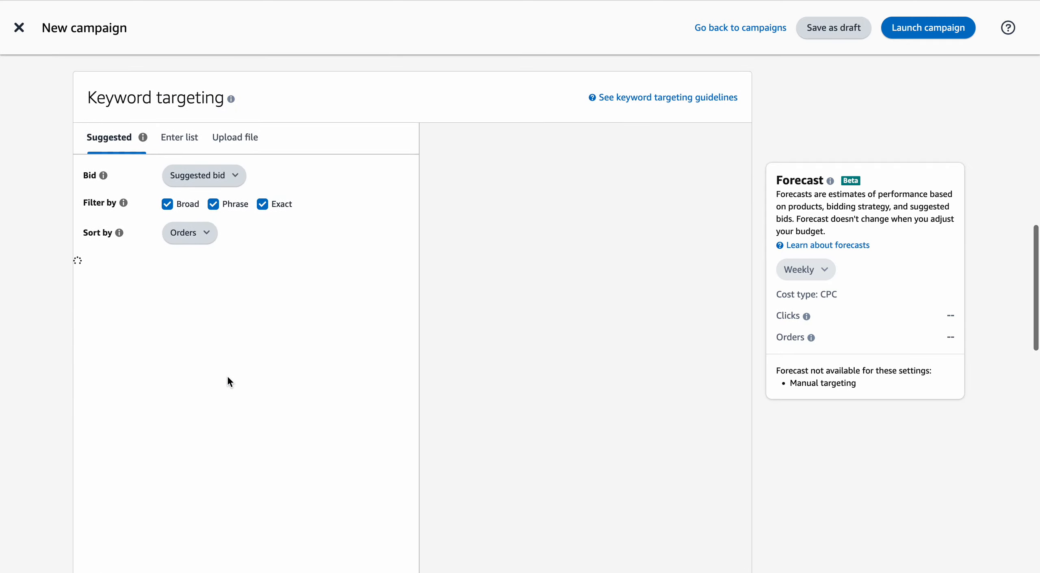
pyautogui.scroll(1, 228, 380)
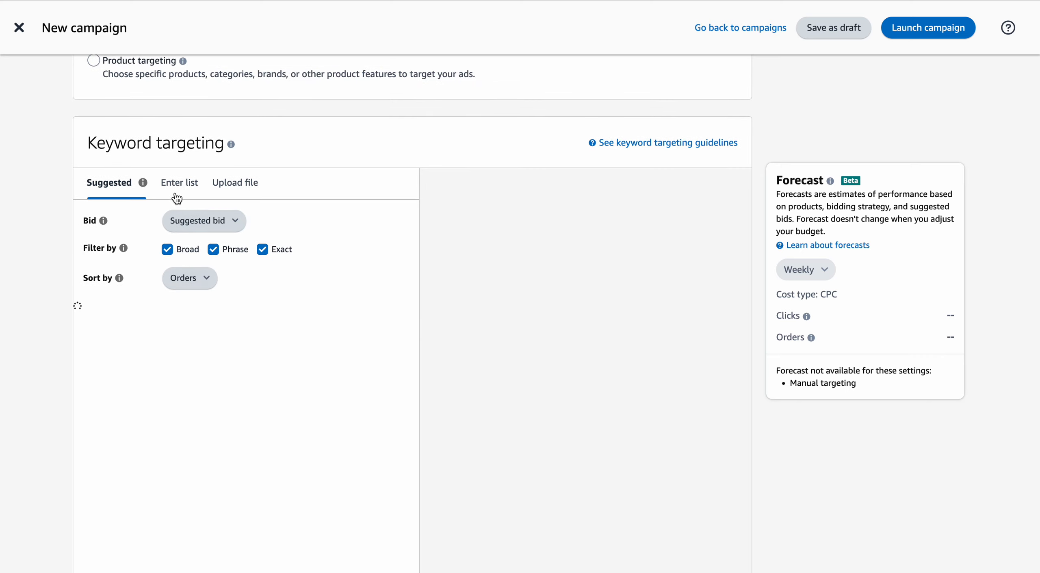
# View the information note about suggested keywords and switch keyword targeting to a manually entered list.
pyautogui.click(141, 184)
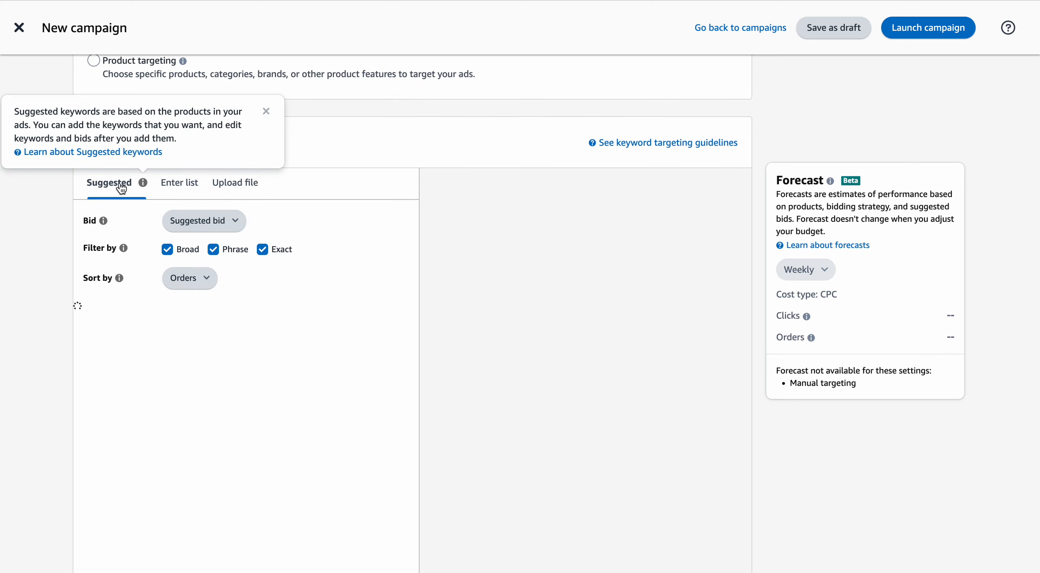
pyautogui.click(124, 228)
pyautogui.click(180, 185)
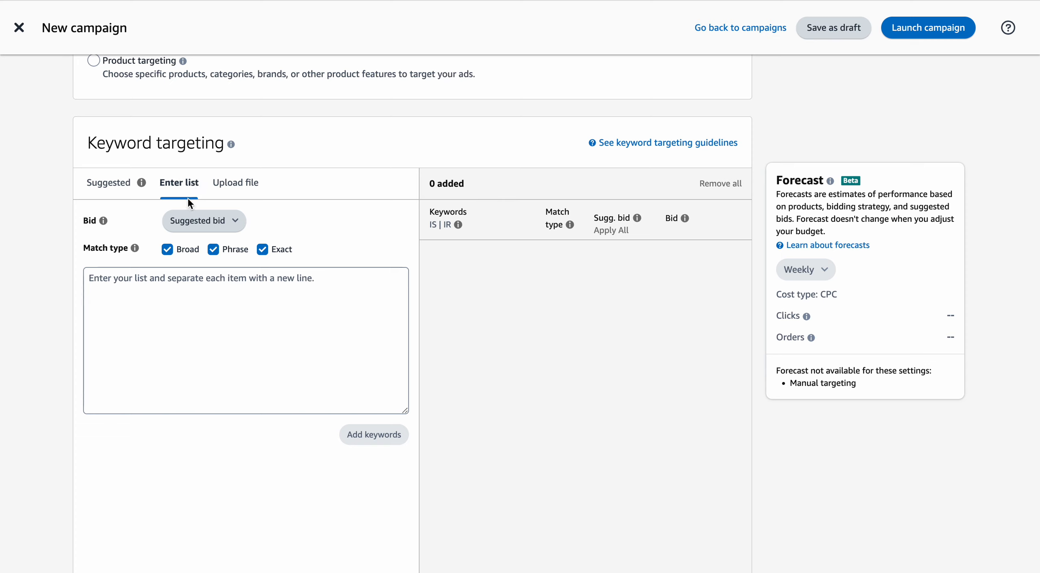
pyautogui.click(214, 250)
pyautogui.click(168, 251)
pyautogui.click(166, 251)
pyautogui.click(213, 250)
# Restrict the match type for the entered keyword list to Exact only, with Broad and Phrase excluded.
pyautogui.scroll(1, 292, 218)
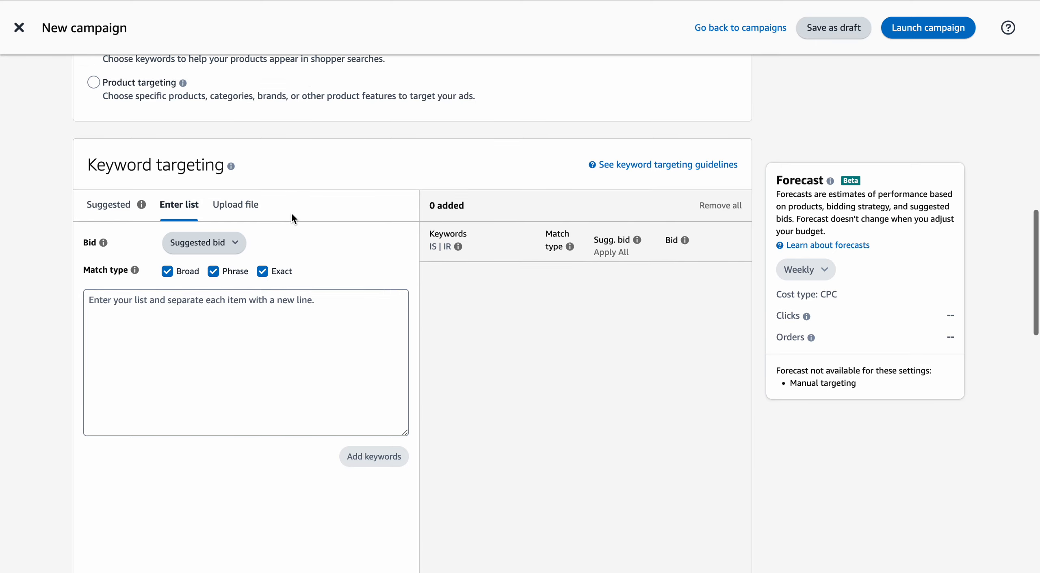
pyautogui.scroll(4, 293, 218)
pyautogui.scroll(-1, 292, 218)
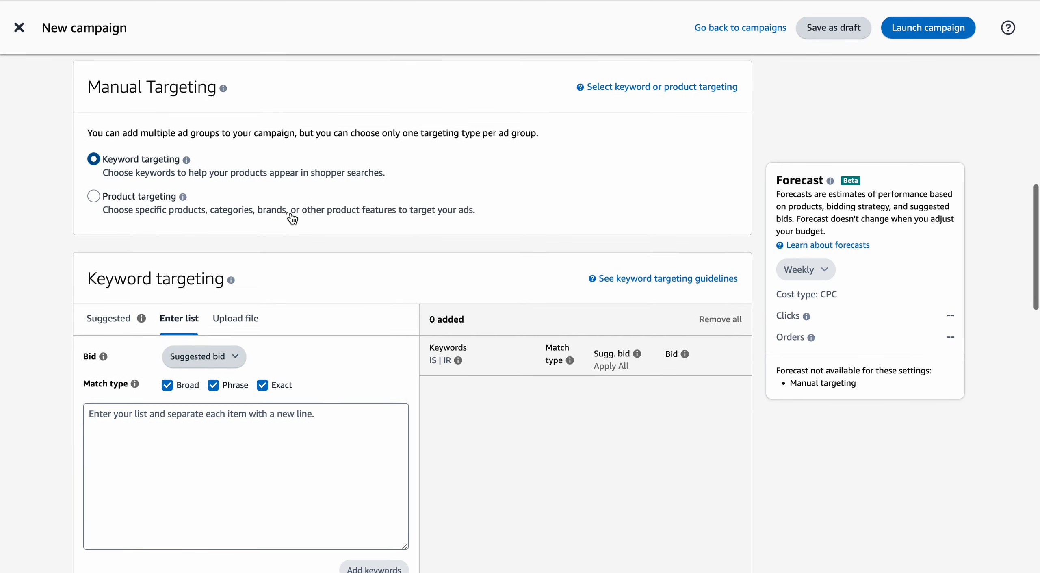
pyautogui.scroll(-2, 293, 219)
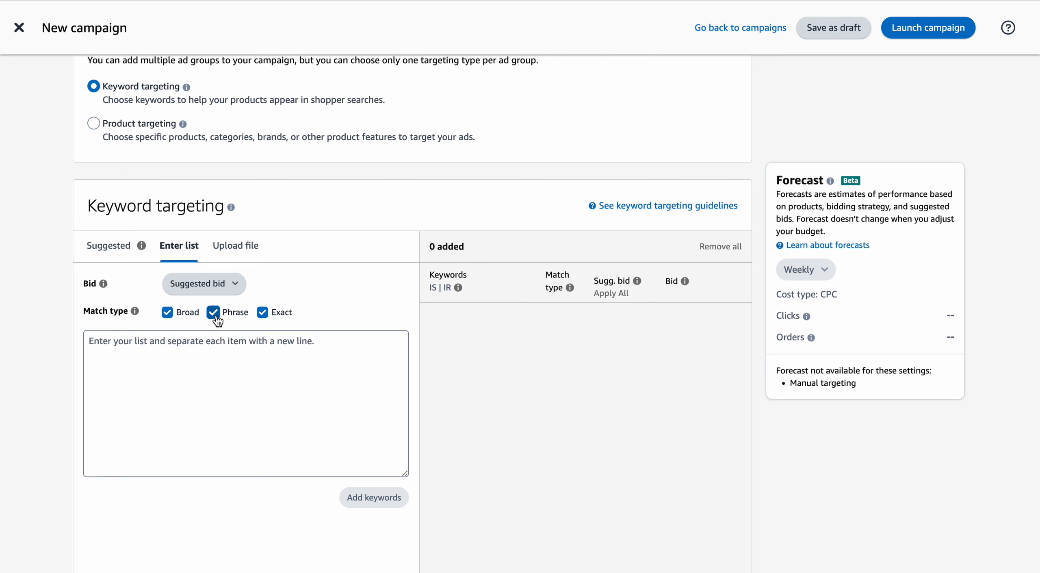
pyautogui.click(263, 313)
pyautogui.click(168, 314)
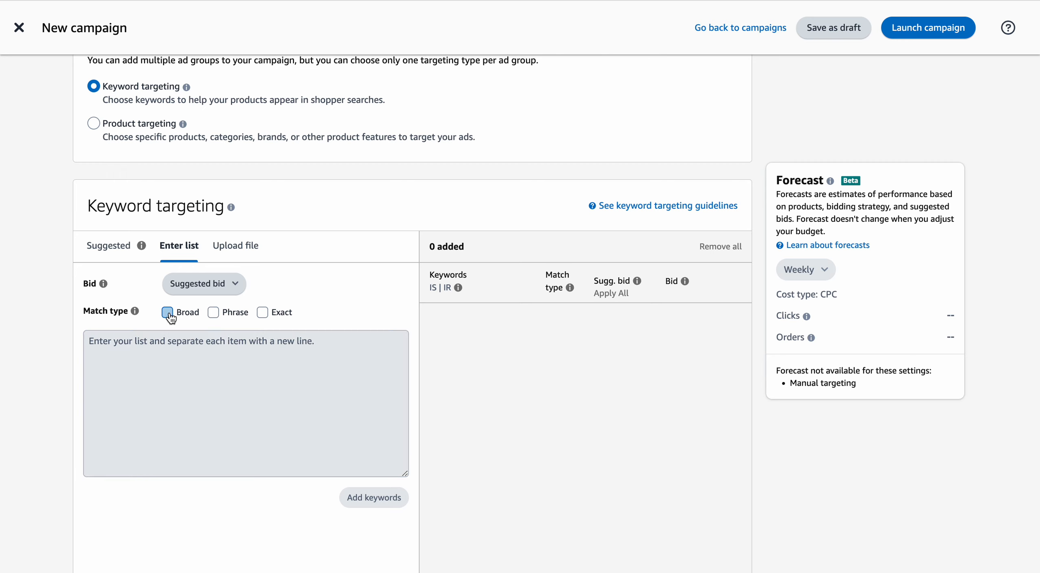
pyautogui.click(214, 315)
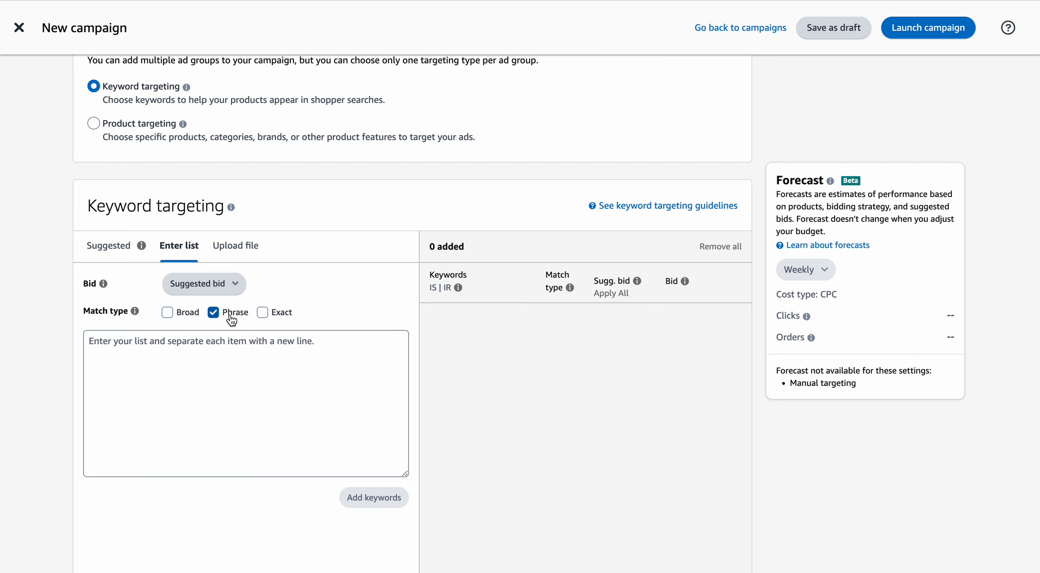
pyautogui.click(213, 312)
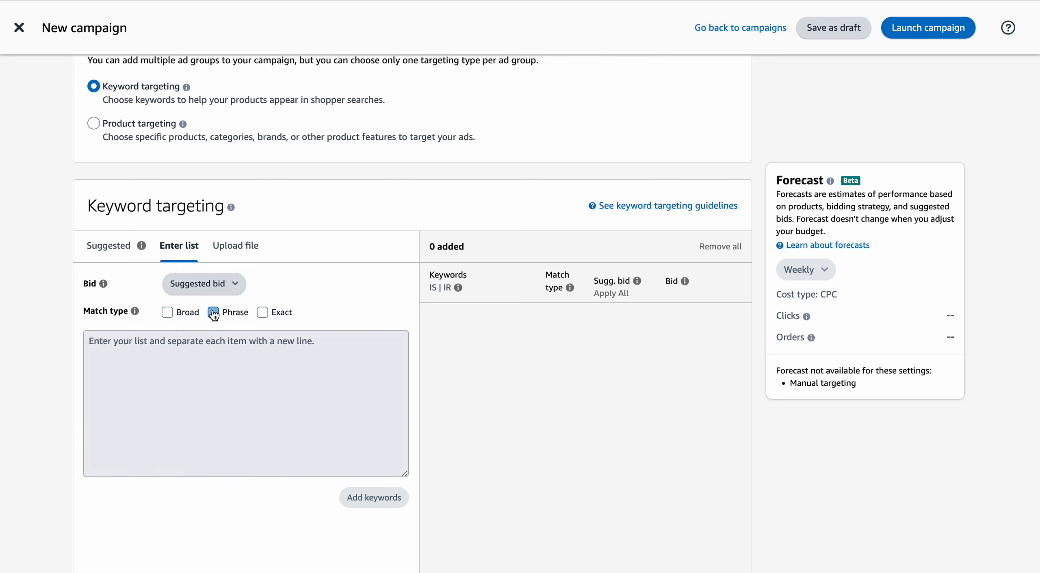
pyautogui.click(262, 313)
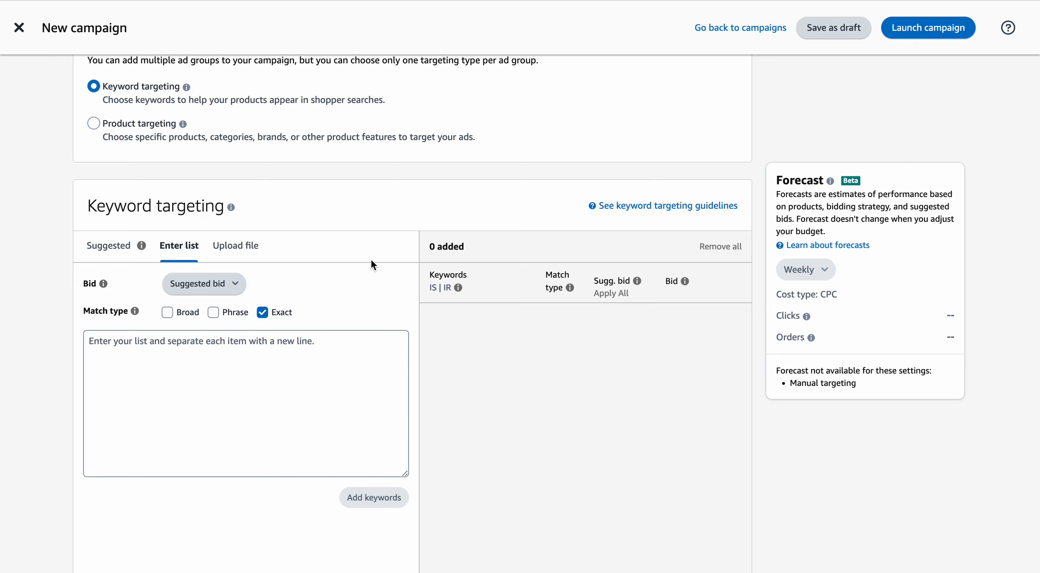
# Add the keyword "baby clothes" to the keyword targeting list with a bid of $0.75.
pyautogui.click(253, 348)
pyautogui.write('baby cl')
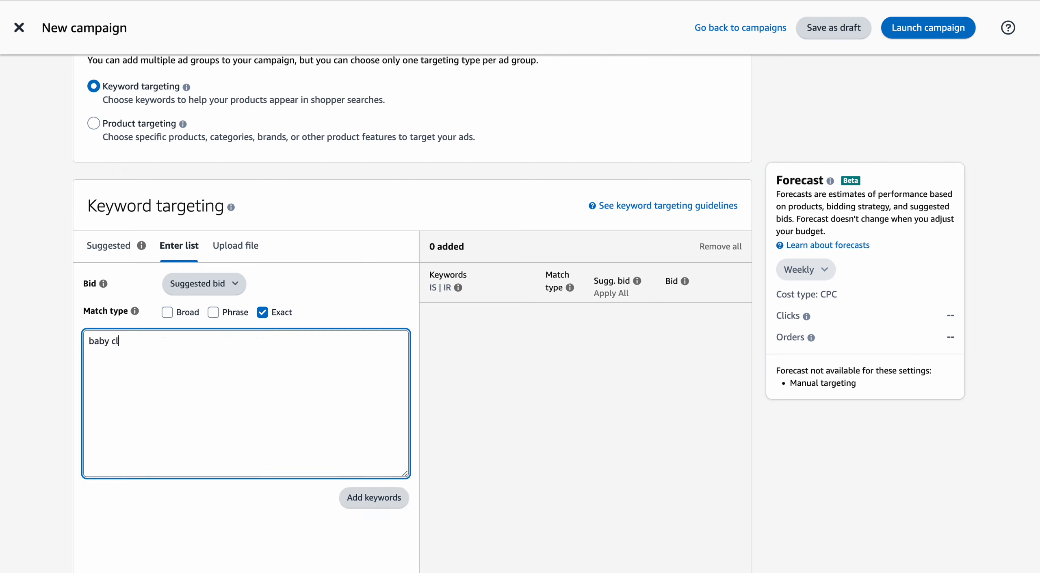
pyautogui.write('orh')
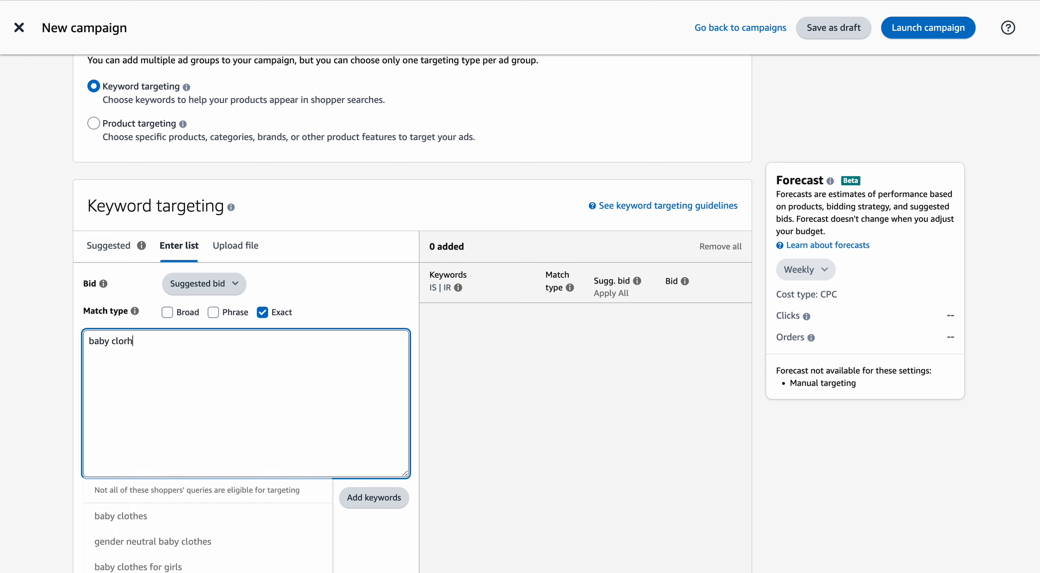
pyautogui.press('BackSpace')
pyautogui.press('BackSpace')
pyautogui.write('th')
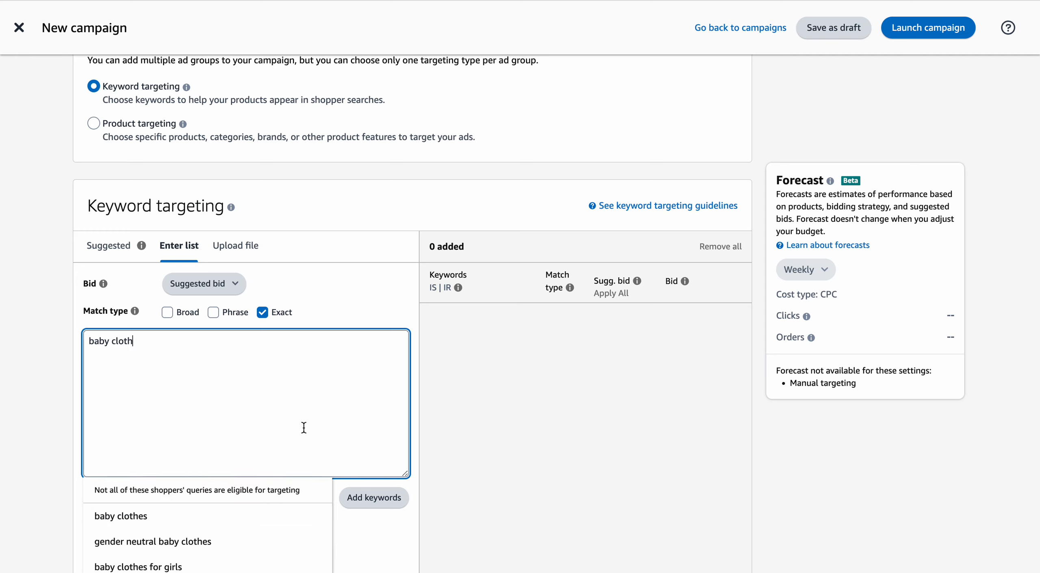
pyautogui.click(151, 516)
pyautogui.click(396, 496)
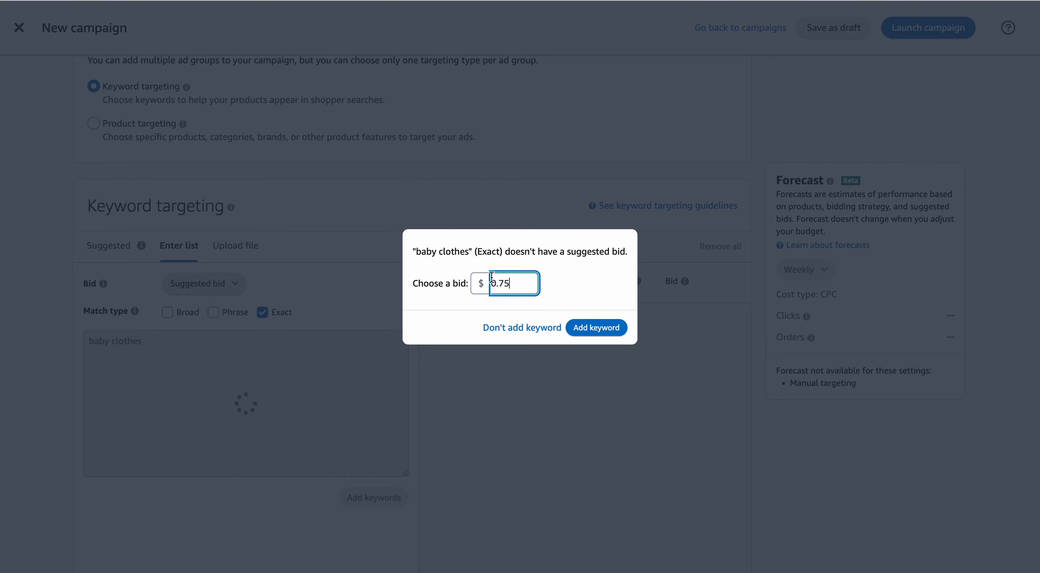
pyautogui.click(578, 324)
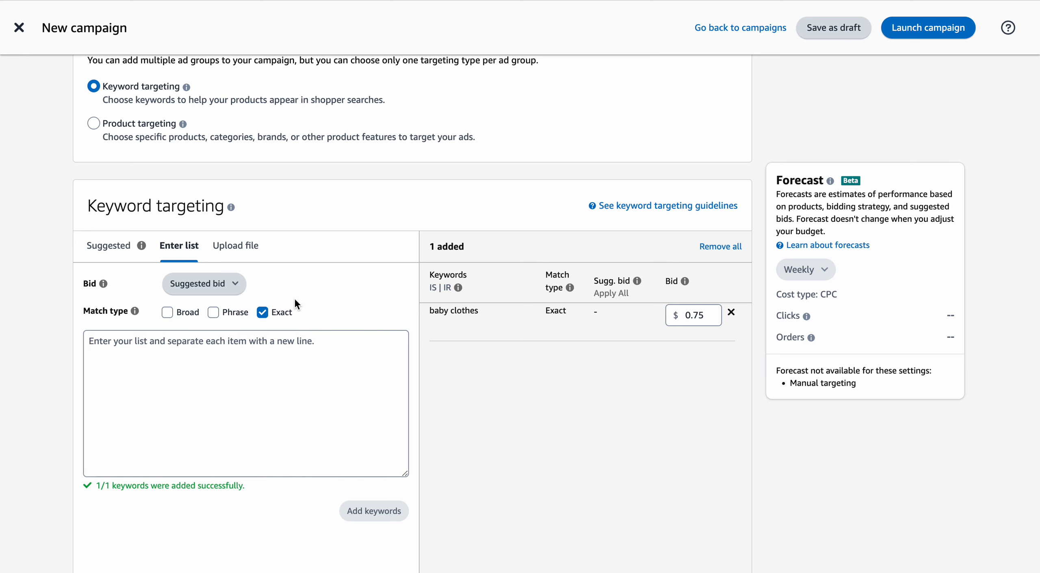
# Switch the manual targeting type from keyword targeting to Product targeting.
pyautogui.scroll(-1, 294, 303)
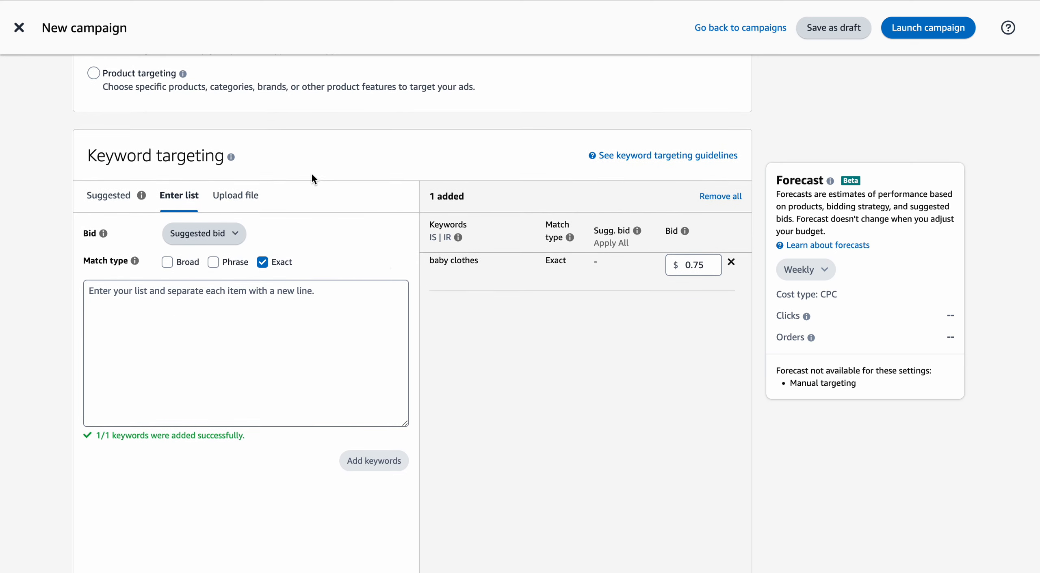
pyautogui.scroll(3, 296, 147)
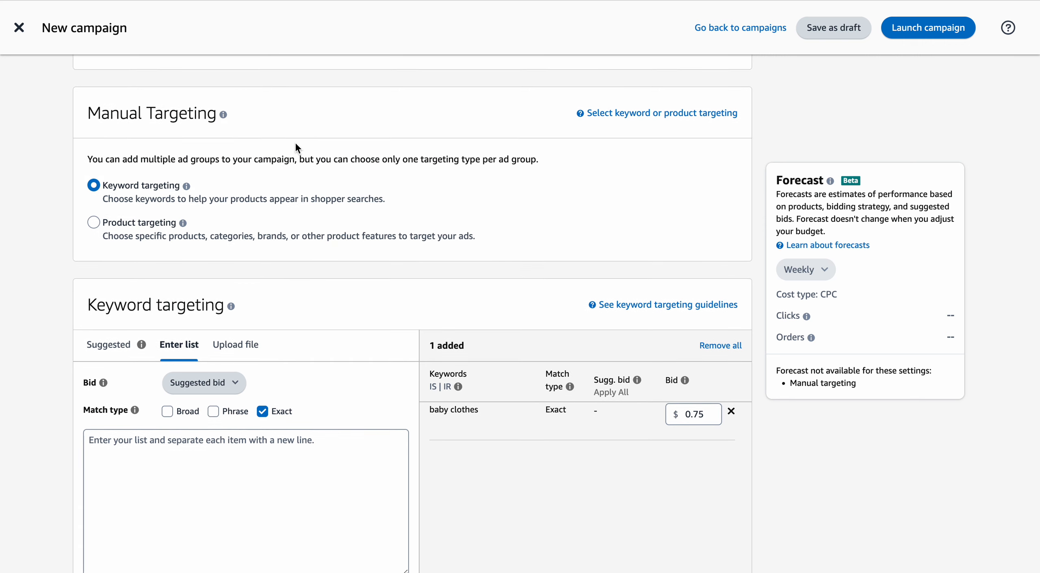
pyautogui.scroll(-1, 295, 147)
pyautogui.click(93, 182)
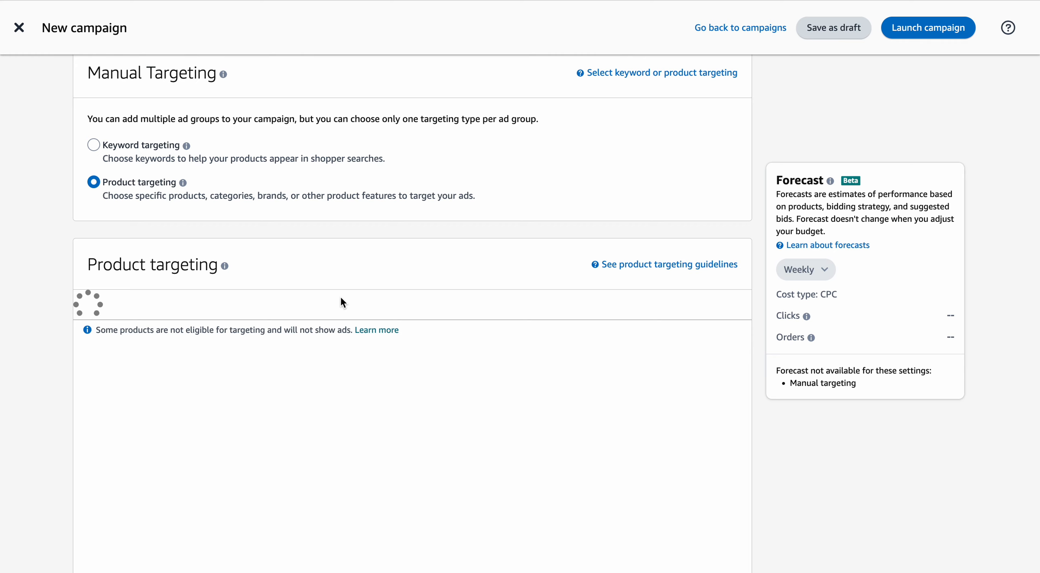
# Examine the product targeting section and the bid options for suggested categories.
pyautogui.scroll(-4, 341, 301)
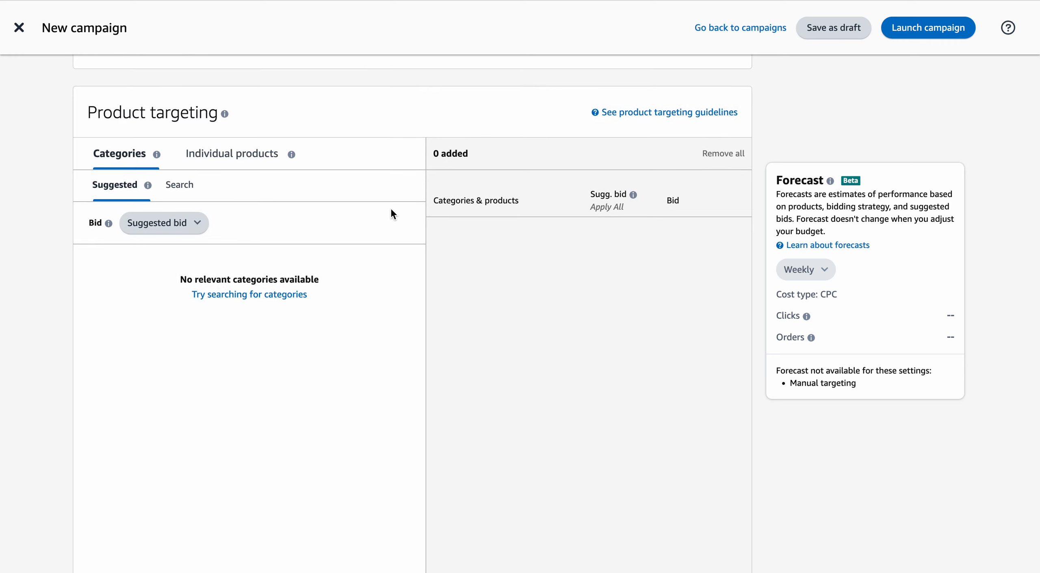
pyautogui.moveTo(308, 146)
pyautogui.click(203, 226)
pyautogui.click(363, 223)
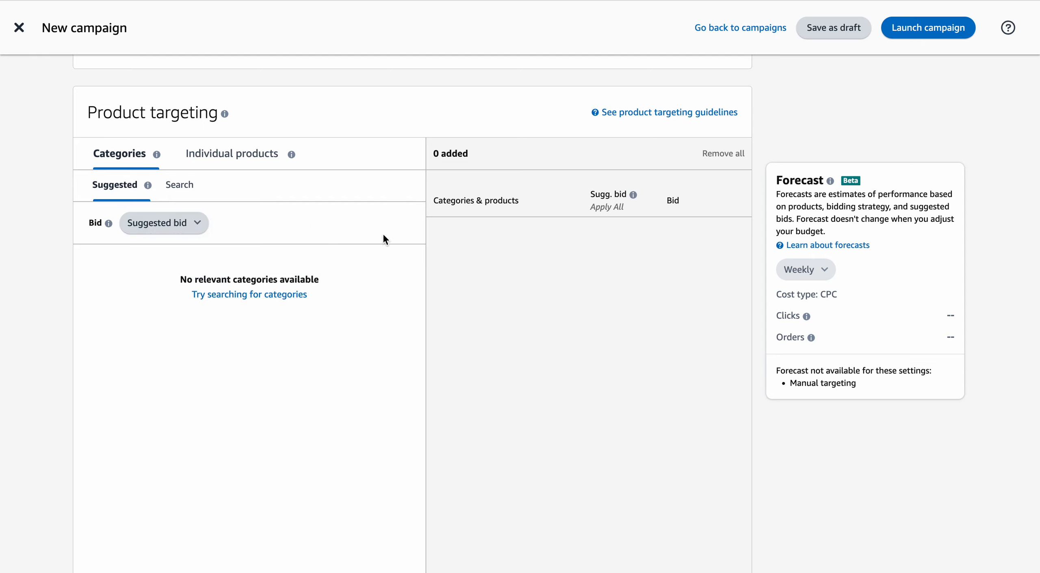
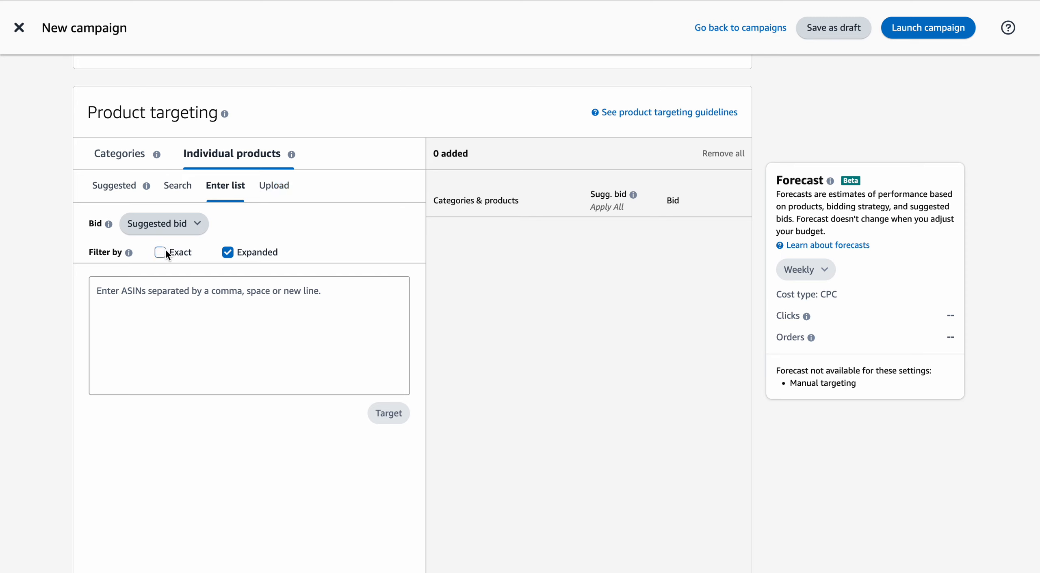
# Enable both the Exact and Expanded filters for the individual products ASIN list.
pyautogui.click(167, 252)
pyautogui.click(227, 255)
pyautogui.click(227, 252)
pyautogui.scroll(-5, 455, 328)
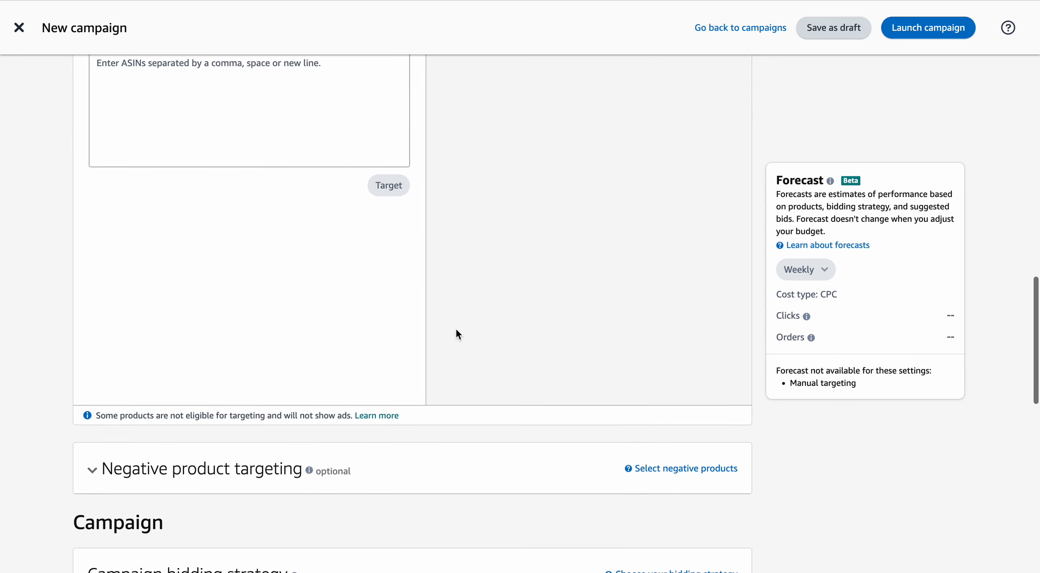
pyautogui.scroll(4, 455, 327)
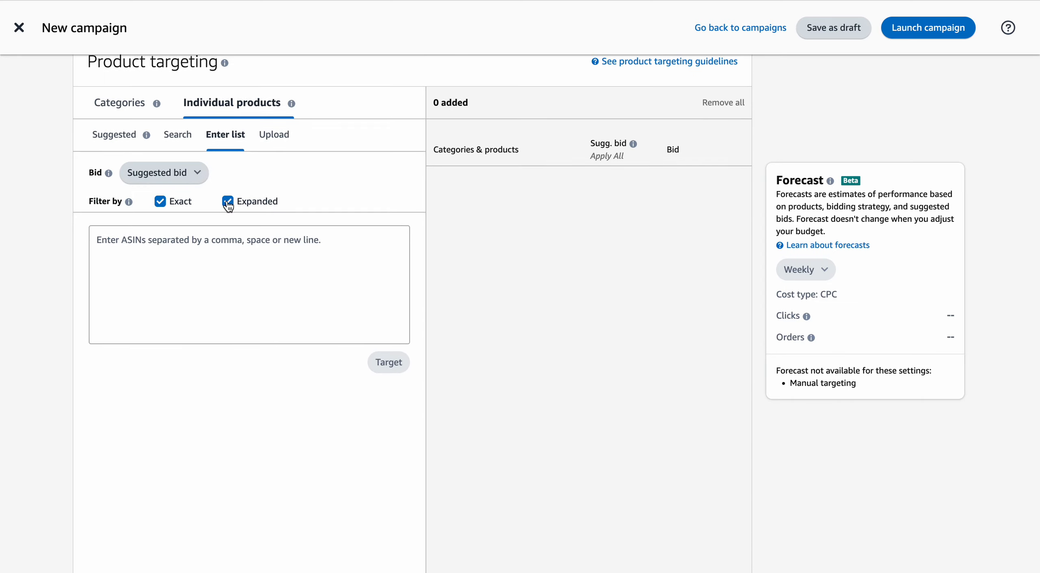
# Clear the Exact and Expanded filters for the ASIN list, re-enable both, and clear them again.
pyautogui.click(227, 201)
pyautogui.click(160, 201)
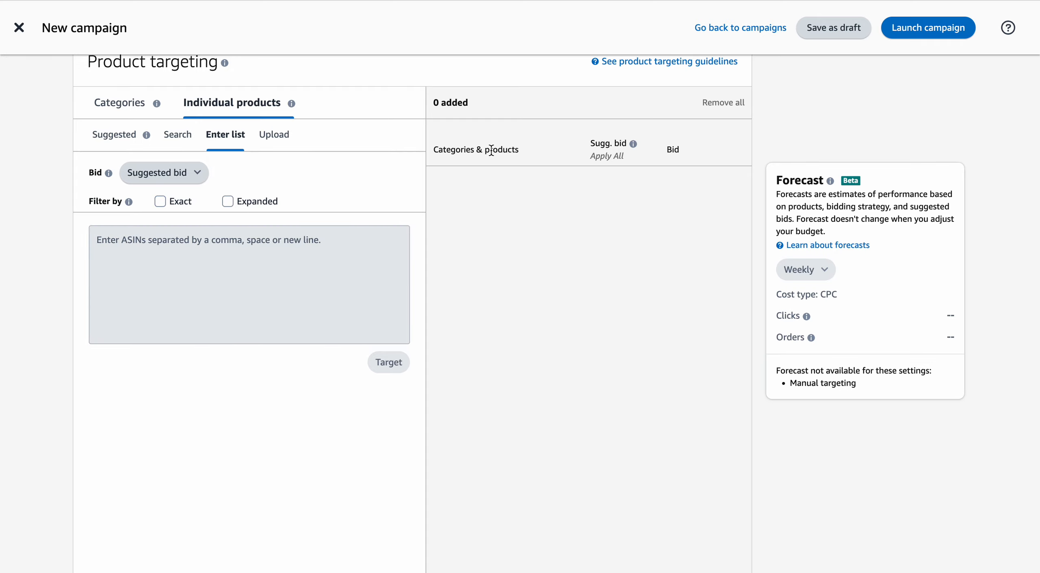
pyautogui.scroll(-4, 490, 150)
pyautogui.scroll(5, 491, 150)
pyautogui.click(160, 230)
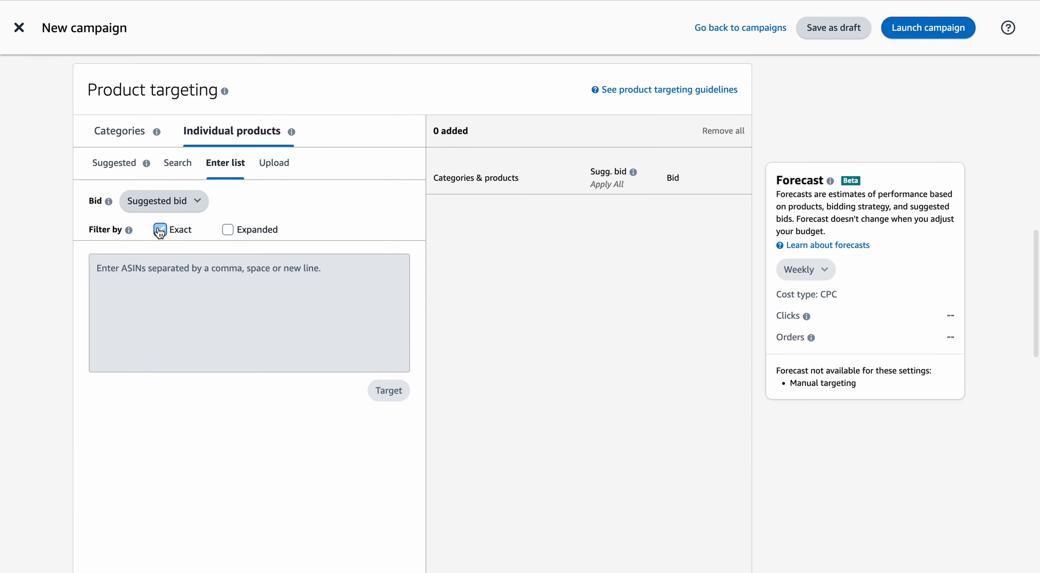
pyautogui.click(228, 229)
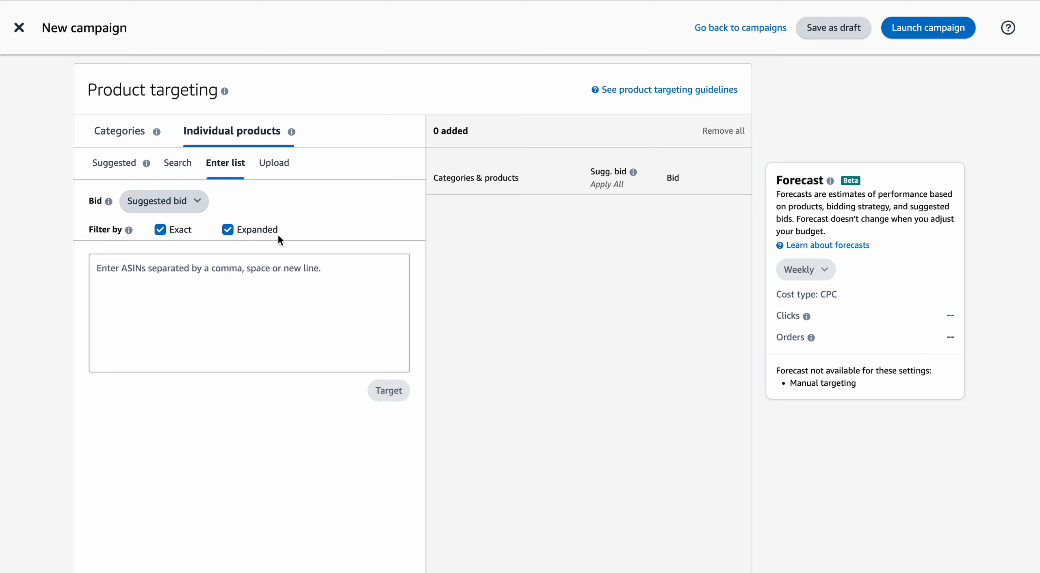
pyautogui.click(228, 230)
pyautogui.click(160, 229)
# Expand the Negative product targeting section and examine its options for excluding brands and excluding products.
pyautogui.scroll(-1, 472, 211)
pyautogui.scroll(-2, 472, 205)
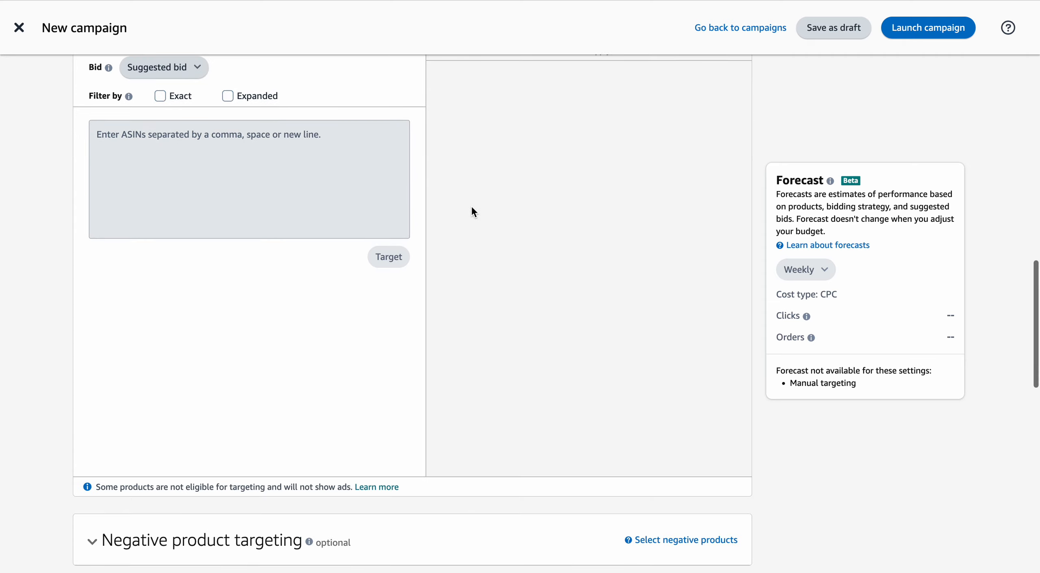
pyautogui.scroll(-3, 472, 205)
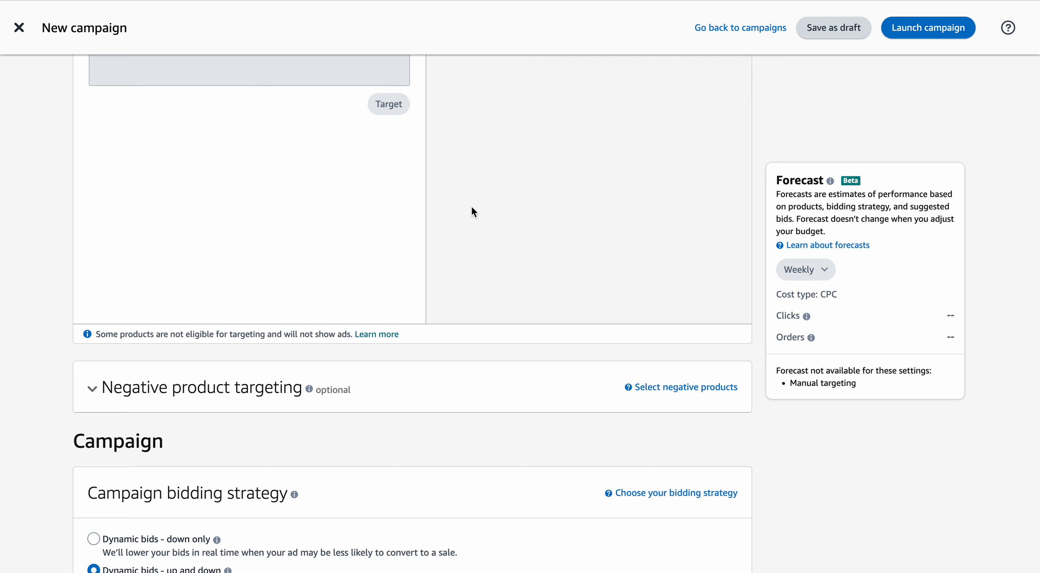
pyautogui.scroll(-3, 471, 205)
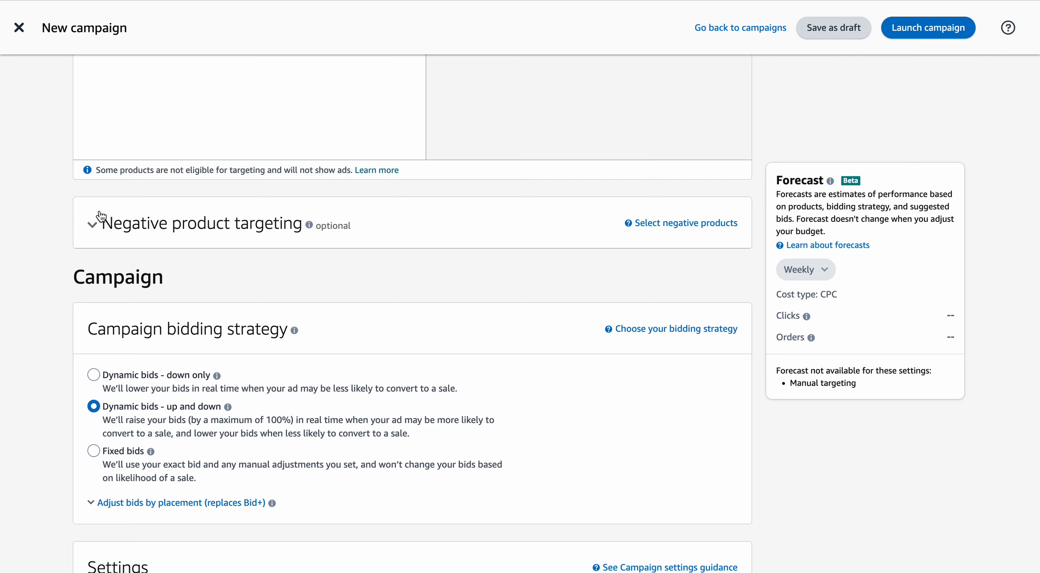
pyautogui.click(100, 227)
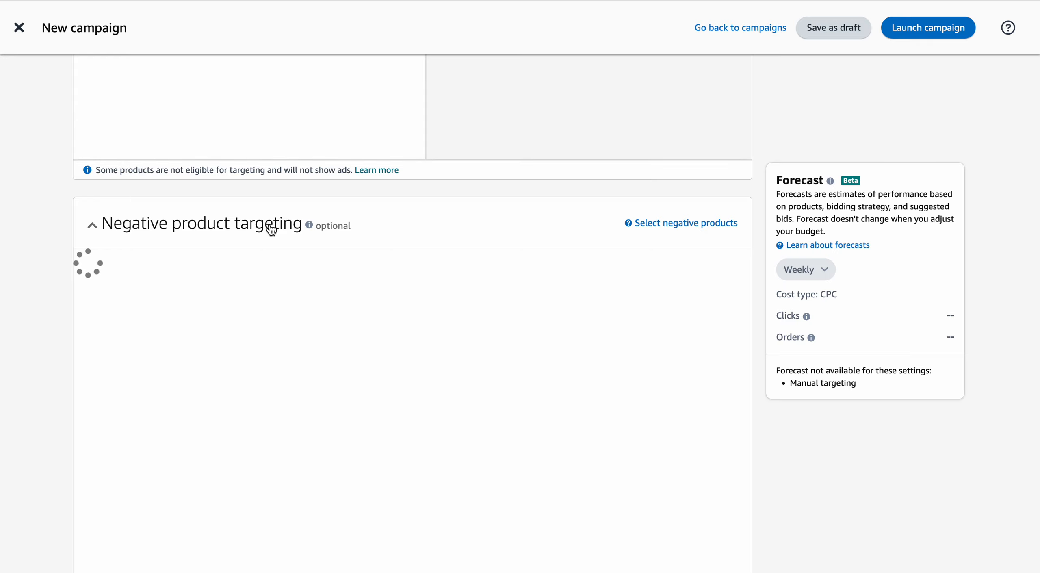
pyautogui.scroll(-2, 358, 223)
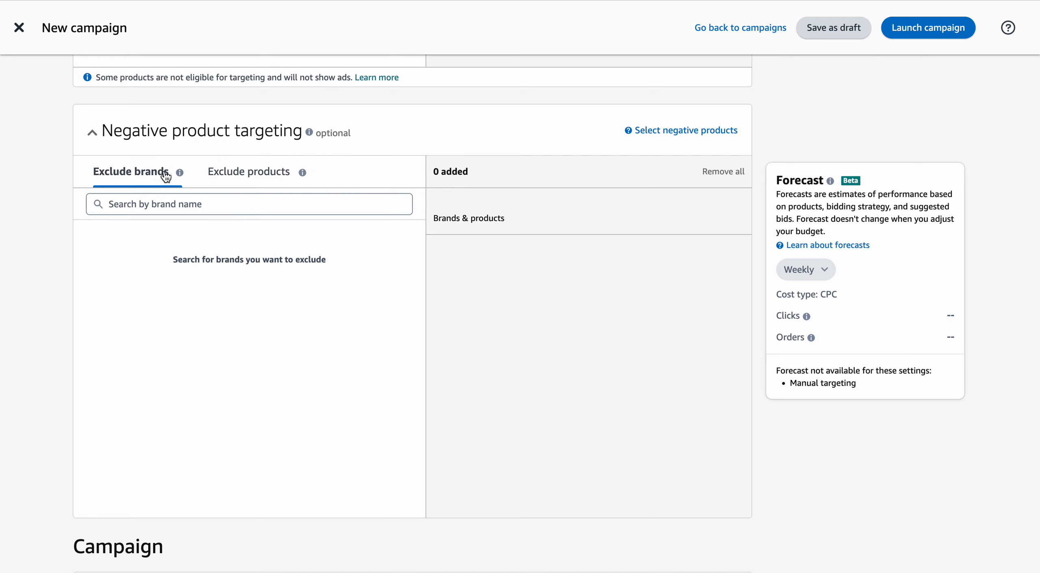
pyautogui.click(255, 177)
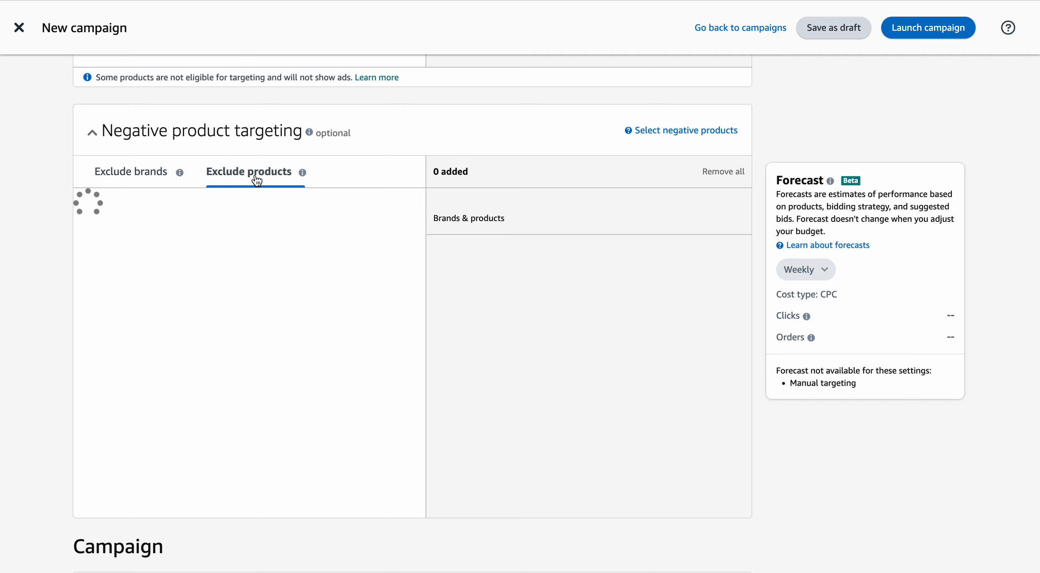
pyautogui.click(150, 179)
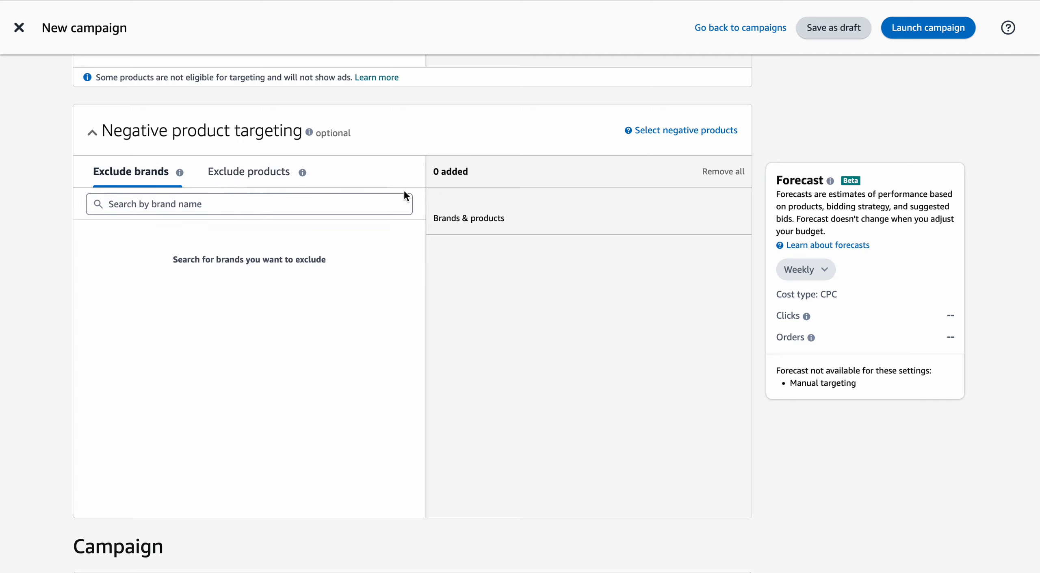
pyautogui.scroll(-5, 245, 197)
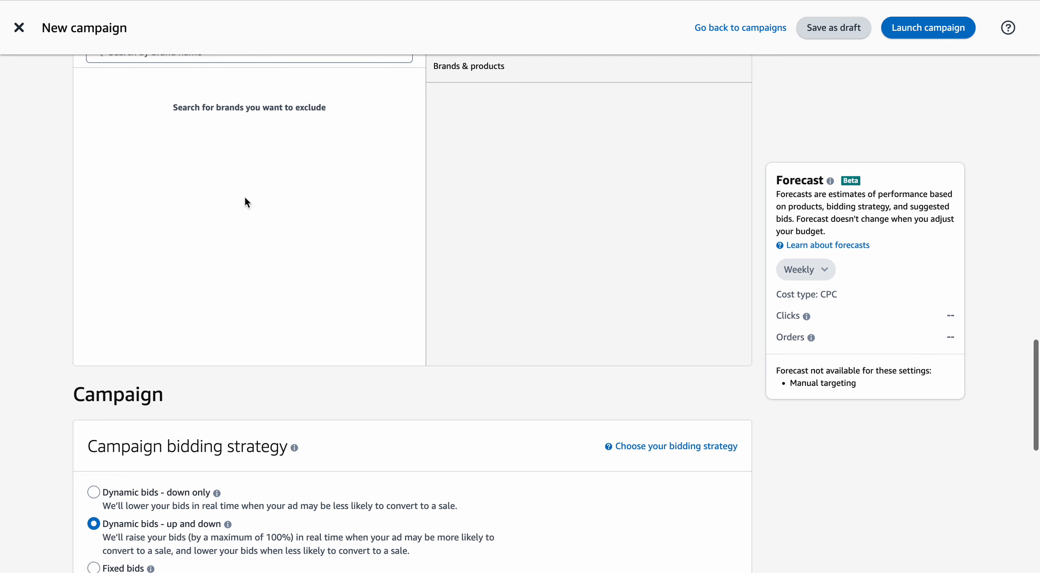
pyautogui.scroll(4, 245, 197)
pyautogui.scroll(-2, 245, 200)
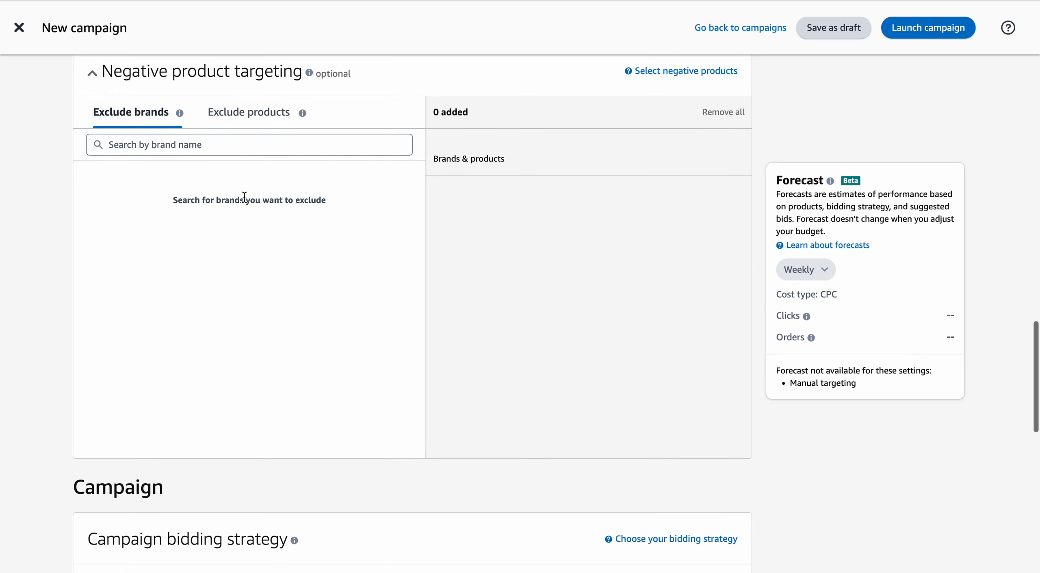
pyautogui.scroll(3, 246, 200)
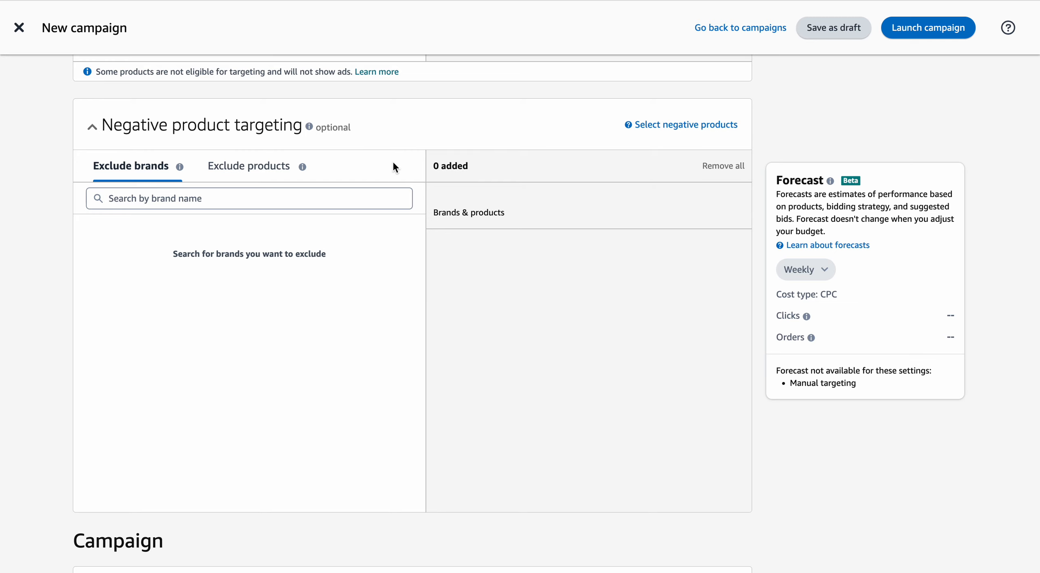
# Try the Dynamic bids - down only and Fixed bids strategies, returning the campaign to Dynamic bids - up and down.
pyautogui.scroll(-10, 393, 163)
pyautogui.scroll(1, 394, 163)
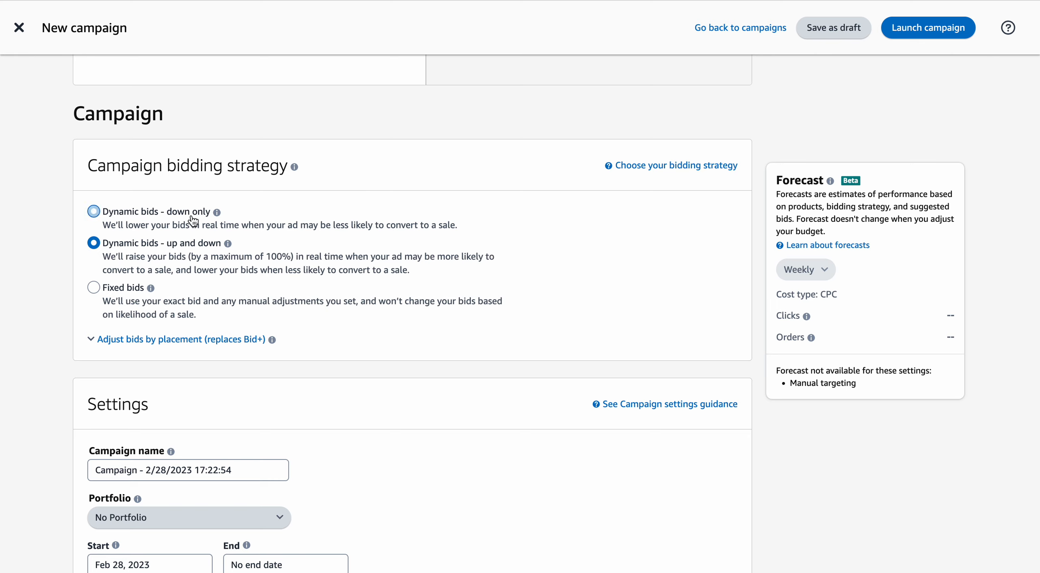
pyautogui.click(94, 216)
pyautogui.click(94, 244)
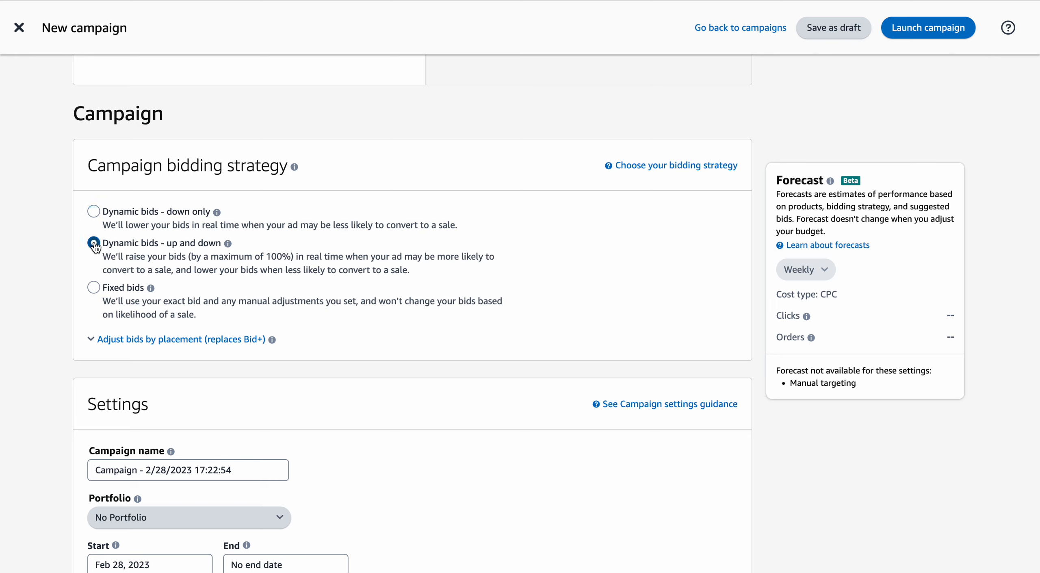
pyautogui.click(94, 288)
pyautogui.click(94, 213)
pyautogui.click(96, 244)
# Set the campaign bidding strategy to Dynamic bids - down only, trying Fixed bids in between.
pyautogui.scroll(-2, 94, 218)
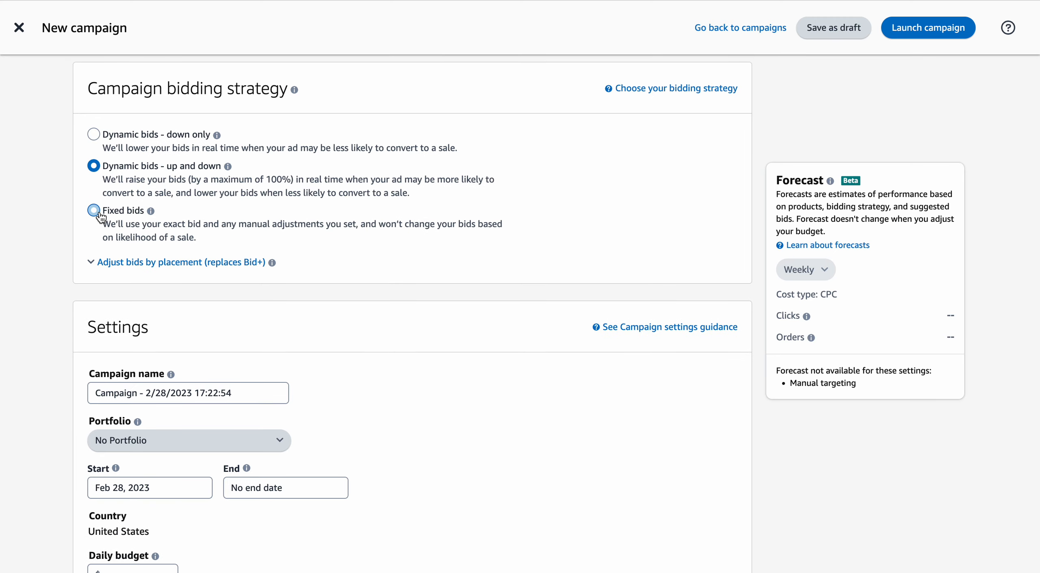
pyautogui.click(97, 130)
pyautogui.click(94, 210)
pyautogui.click(94, 135)
# Assign the campaign to the Baby Cloth Product portfolio in the campaign settings.
pyautogui.scroll(-2, 401, 183)
pyautogui.scroll(-3, 401, 181)
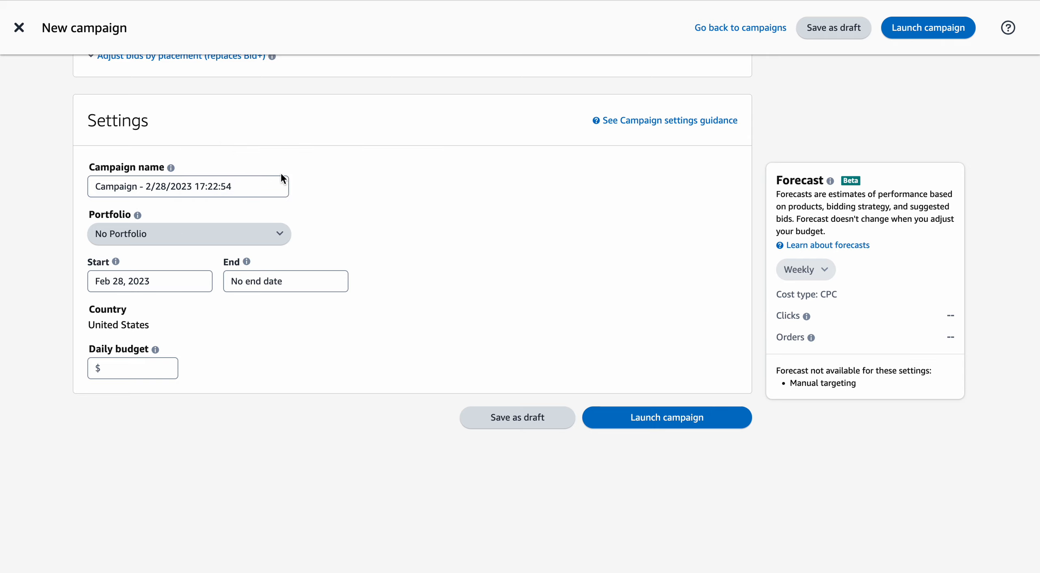
pyautogui.scroll(-1, 281, 175)
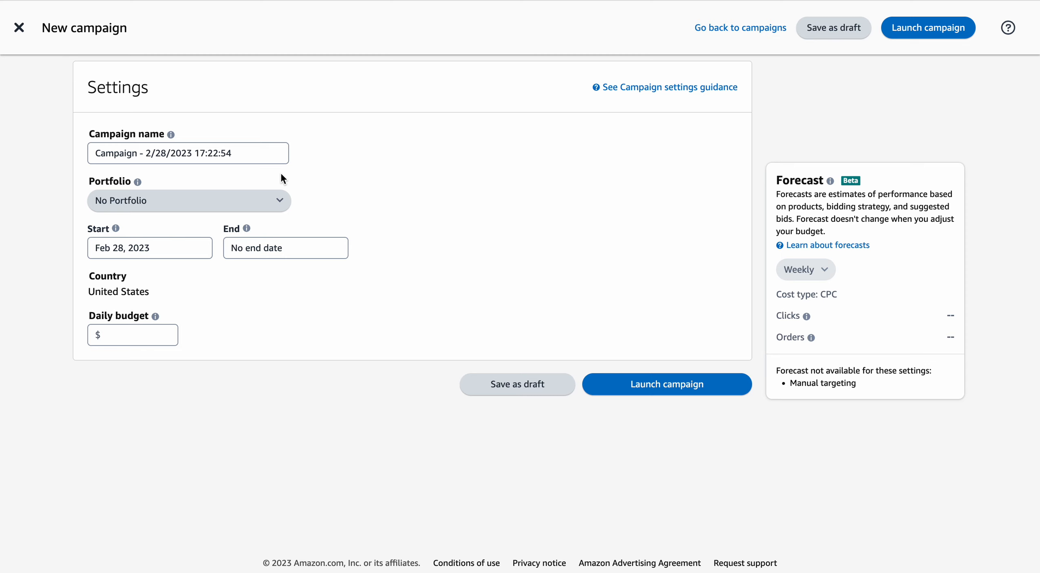
pyautogui.click(280, 198)
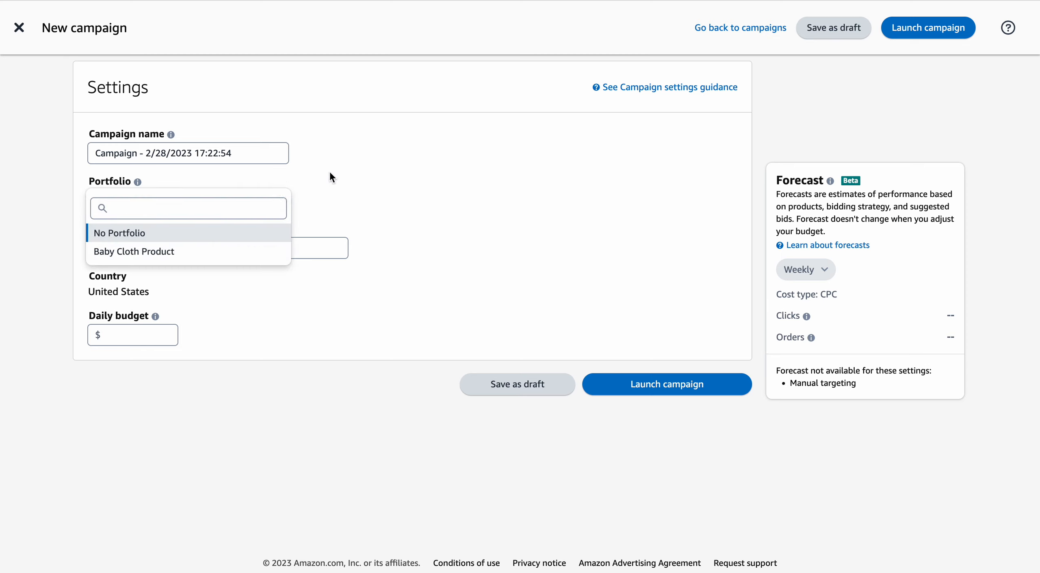
pyautogui.click(166, 252)
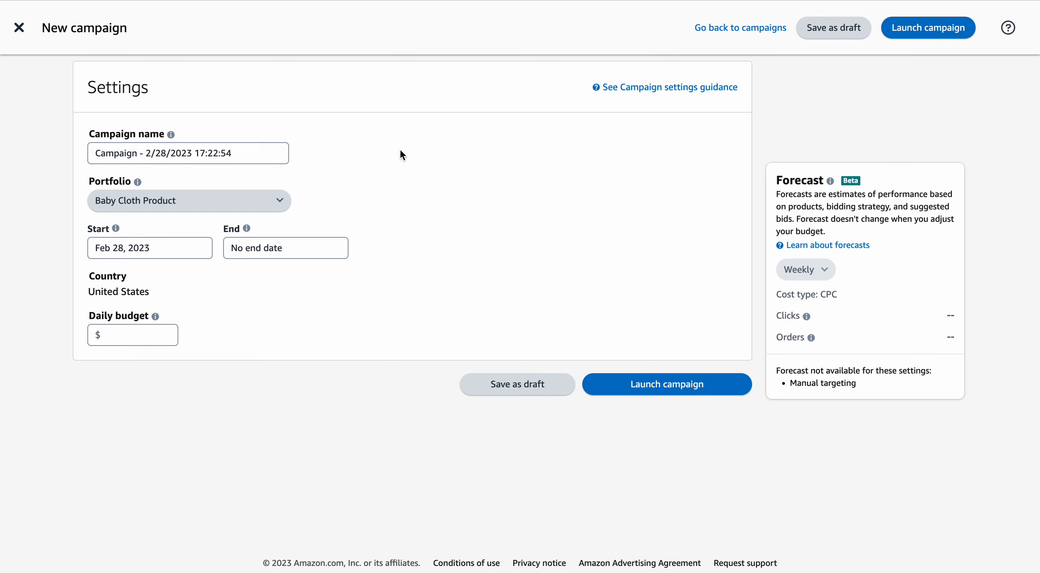
pyautogui.scroll(5, 400, 154)
pyautogui.scroll(-5, 382, 153)
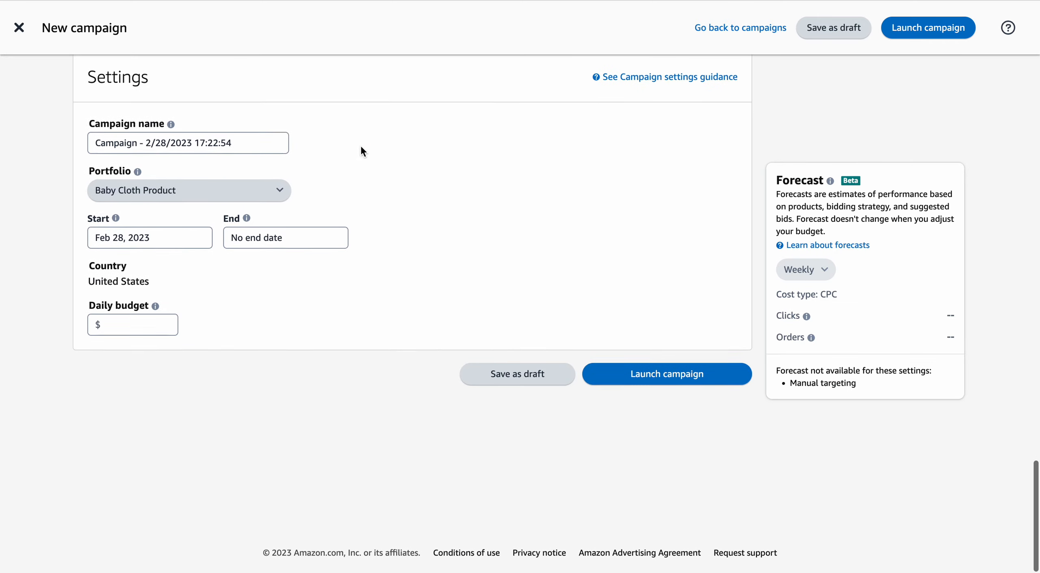
pyautogui.click(281, 198)
pyautogui.click(393, 179)
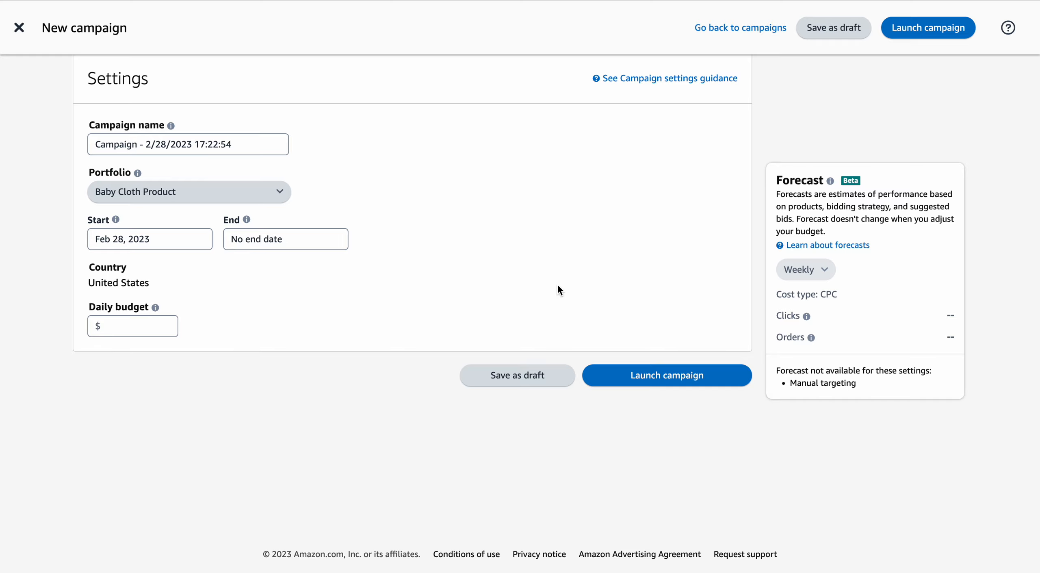
pyautogui.scroll(10, 558, 286)
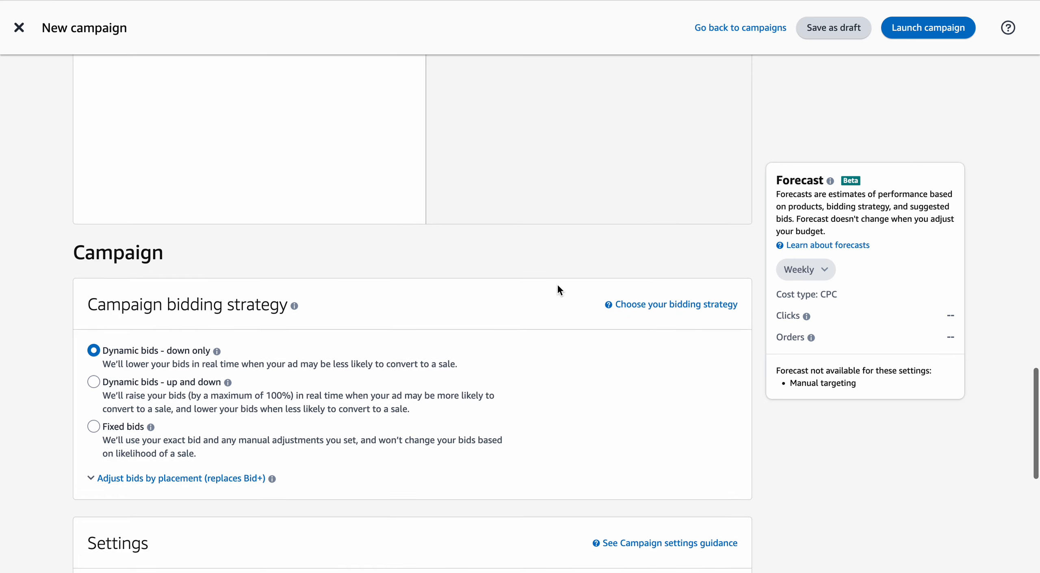
pyautogui.scroll(20, 558, 285)
pyautogui.scroll(-18, 558, 285)
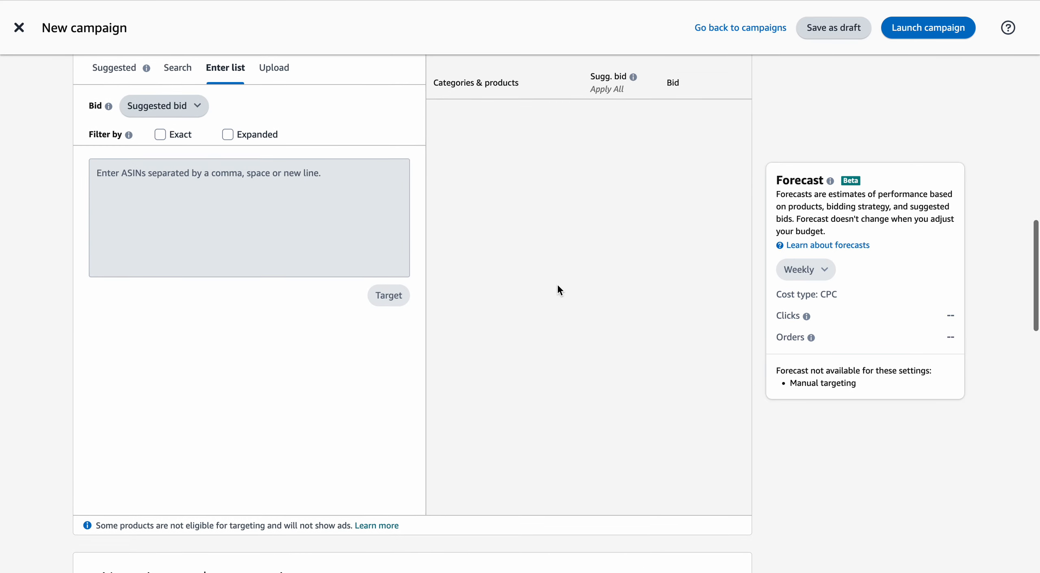
pyautogui.scroll(-15, 557, 283)
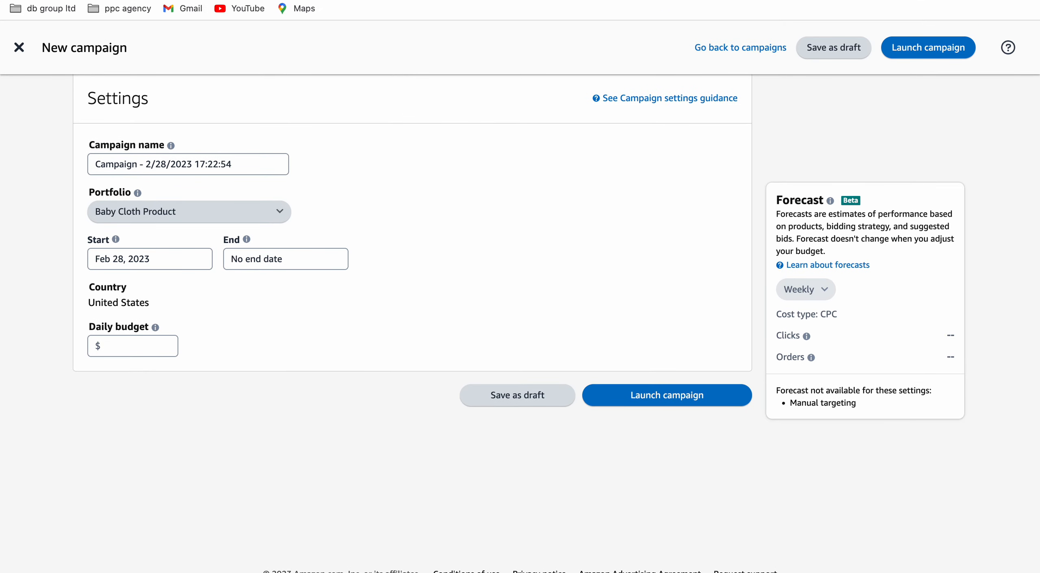